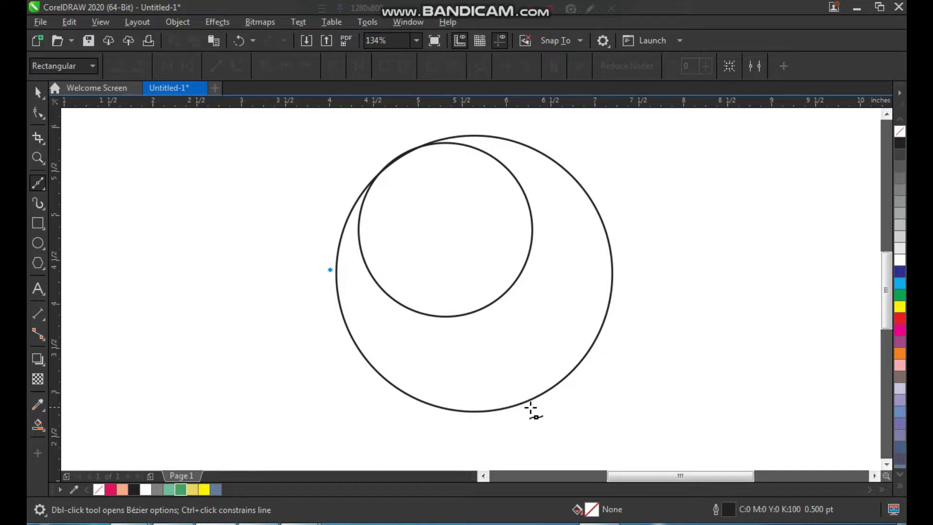
- Draw a line from the large circle's left edge to its lower-right edge and bend it into an arch through the small circle
left_click(534, 407)
key("space")
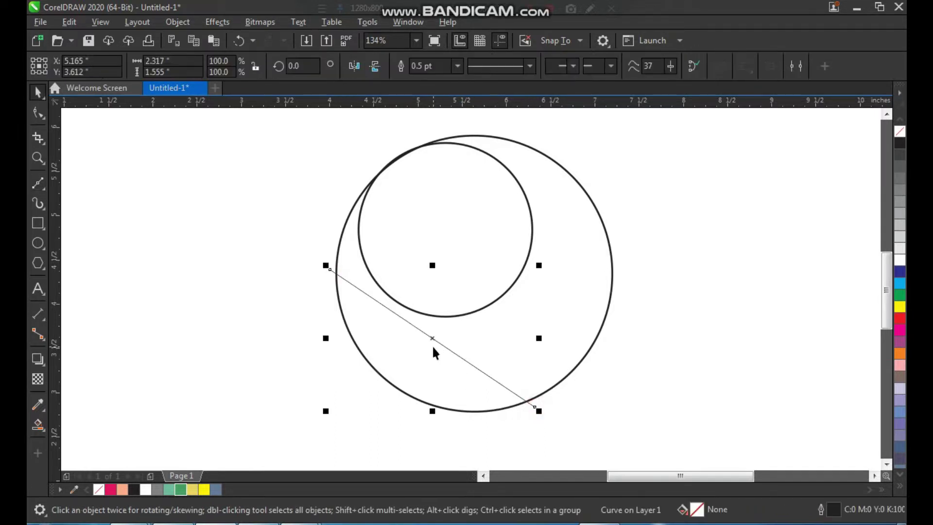
key("F10")
left_click(398, 316)
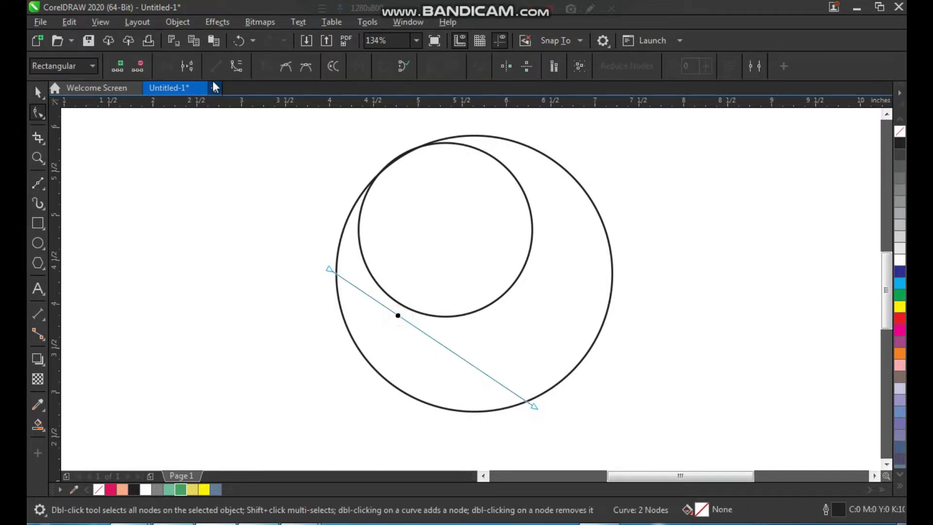
left_click(237, 66)
left_click_drag(394, 316, 441, 148)
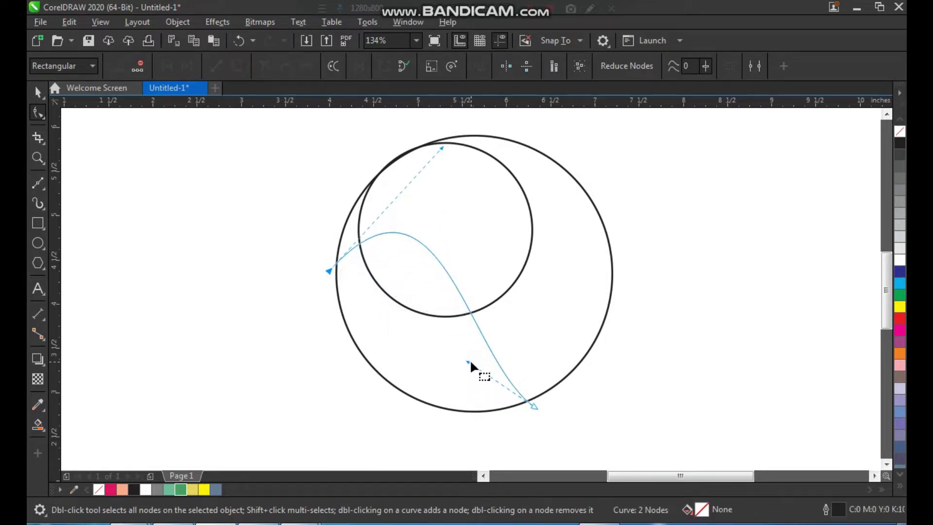
left_click_drag(469, 362, 535, 315)
left_click_drag(442, 146, 442, 136)
- Set the arched curve's outline width to 1.5 pt
key("space")
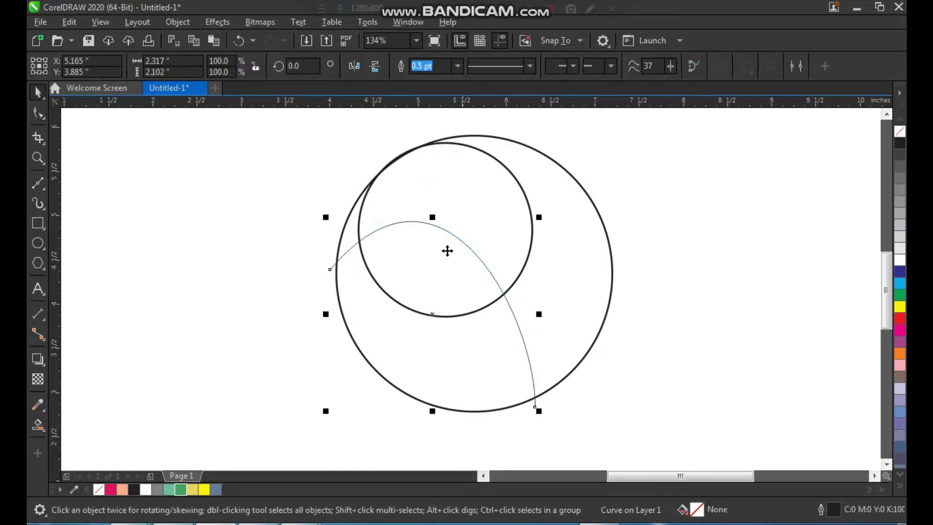
key("F2")
left_click_drag(308, 152, 659, 441)
left_click(457, 65)
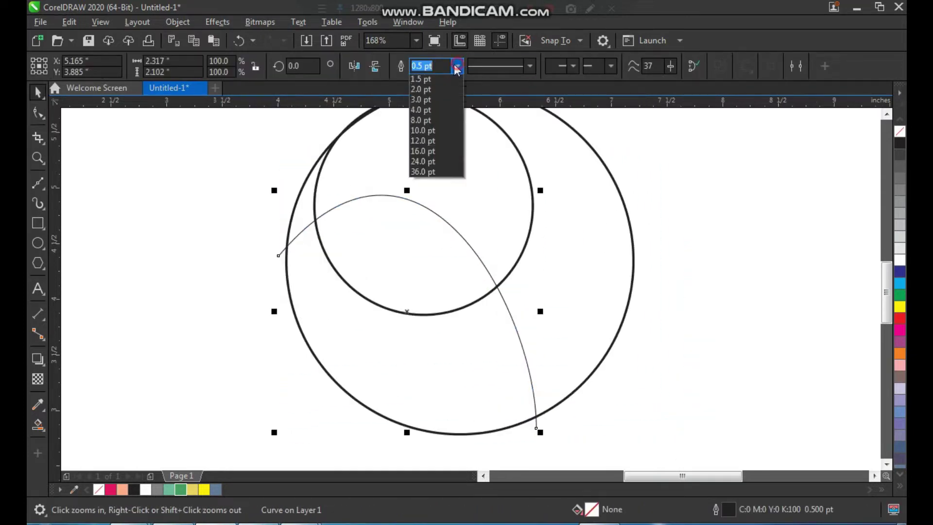
left_click(434, 135)
left_click(694, 221)
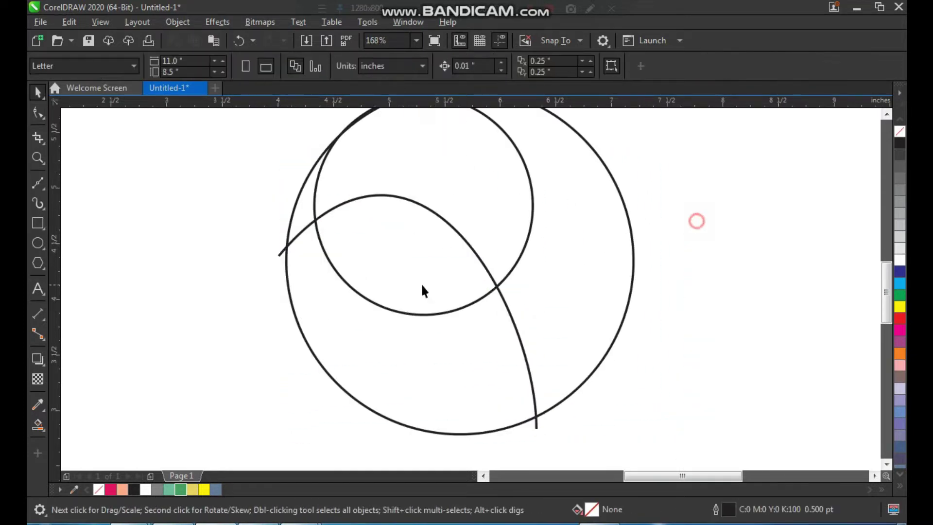
- Draw a straight line from the large circle's upper-left edge, where the circles meet, down to its lower-left edge
scroll(421, 283, "down", 2)
key("F2")
left_click_drag(344, 165, 616, 379)
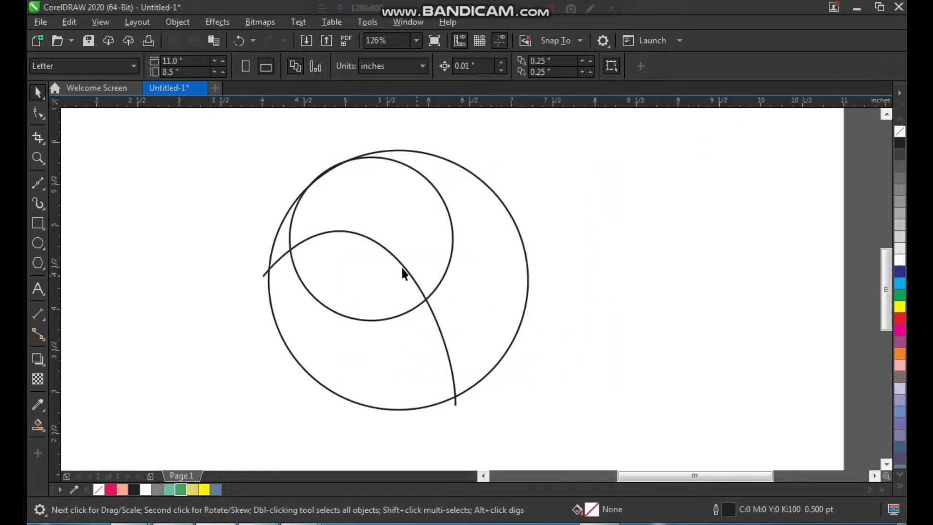
key("F2")
left_click_drag(220, 123, 580, 437)
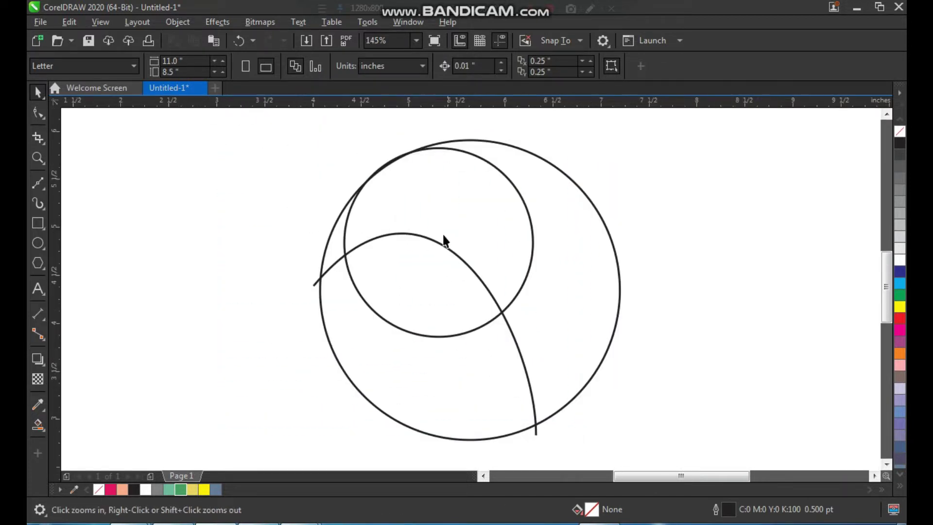
left_click(448, 215)
left_click(234, 172)
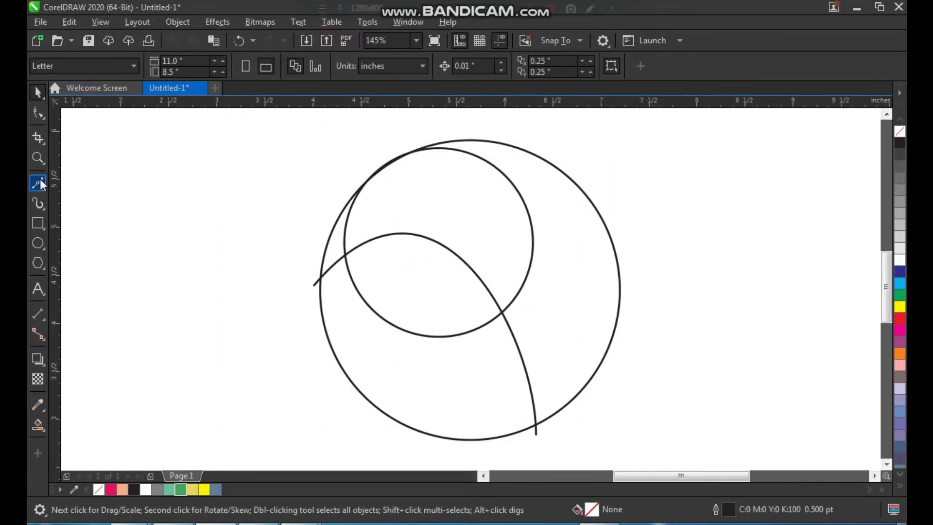
left_click(38, 183)
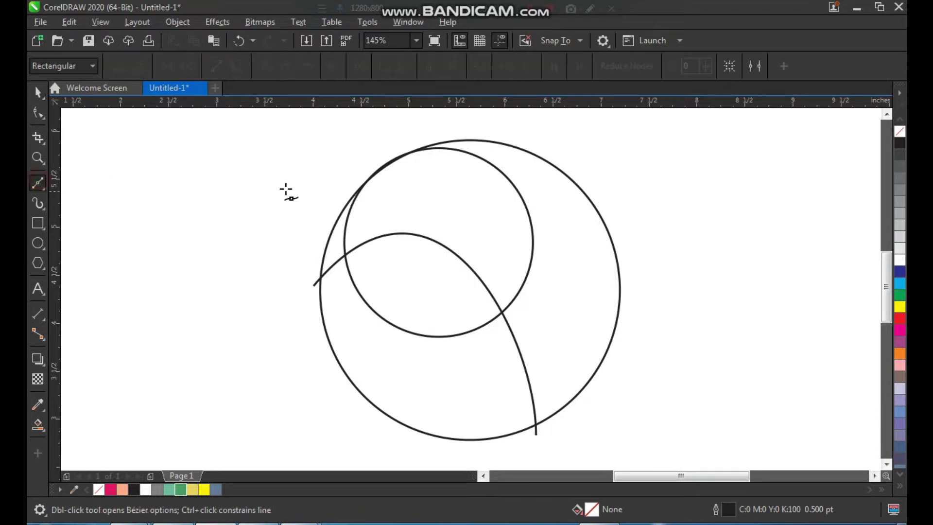
left_click(371, 171)
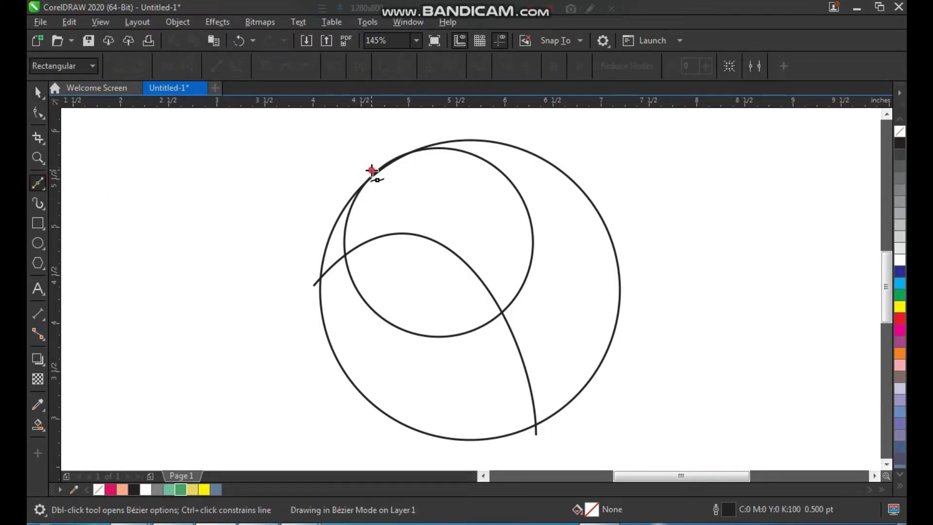
left_click(345, 383)
- Convert the new line to a curve and bulge it rightward into a smooth arc across the small circle
key("F10")
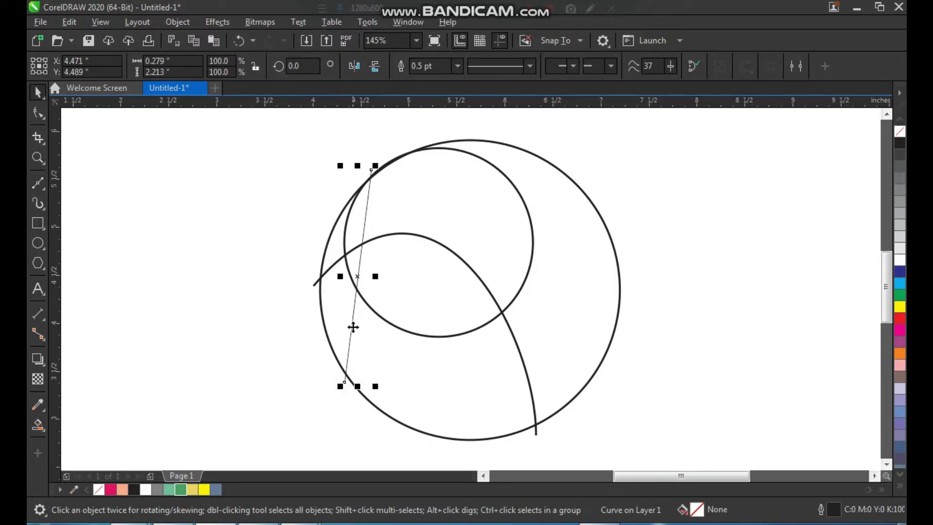
left_click(360, 261)
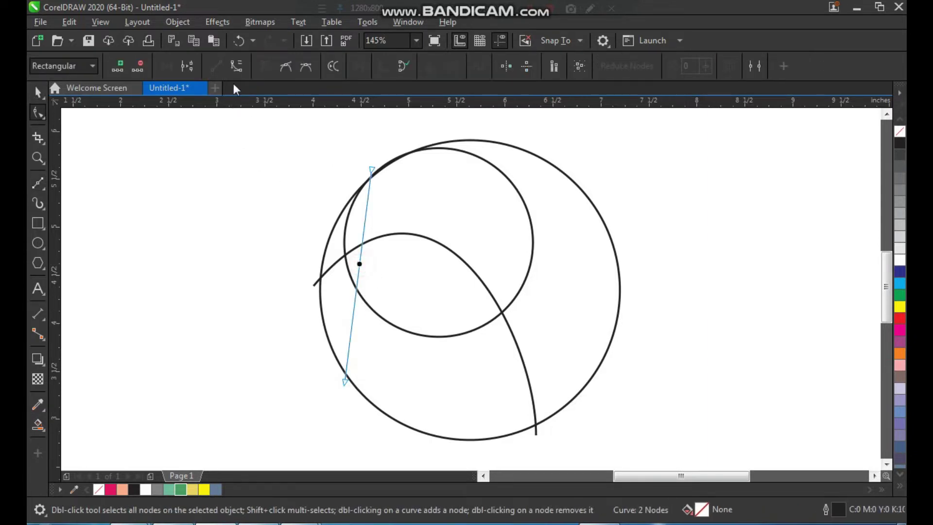
left_click_drag(360, 261, 415, 246)
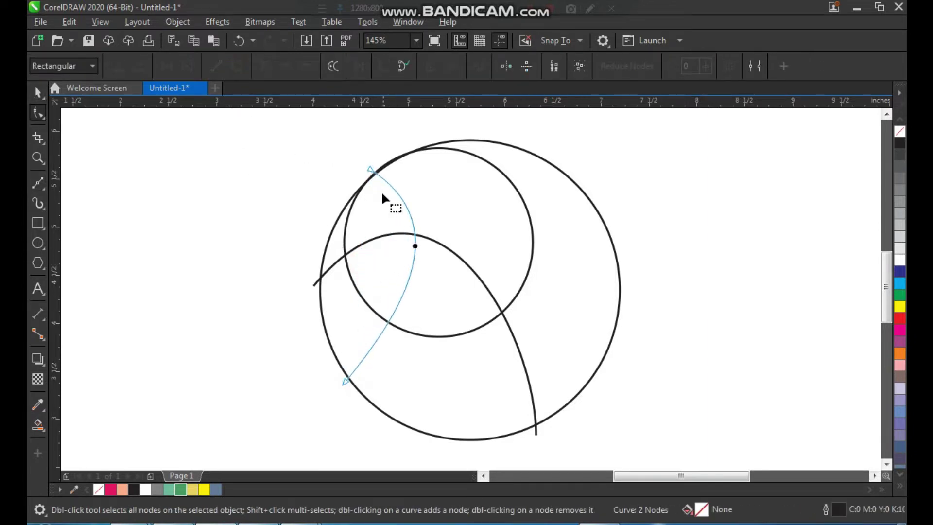
left_click(371, 171)
left_click_drag(417, 298, 443, 362)
left_click_drag(448, 219, 452, 219)
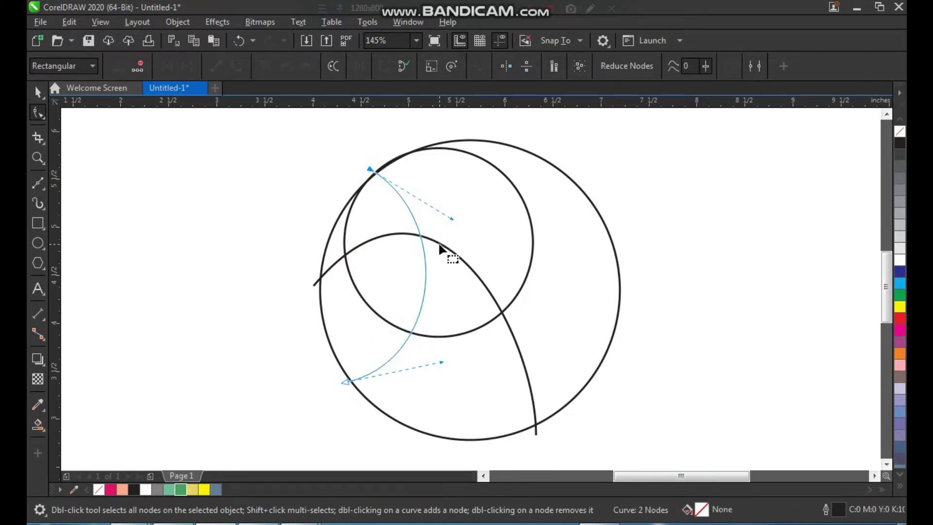
- Set the outline width of the new arc to 1.5 pt
key("space")
left_click(456, 67)
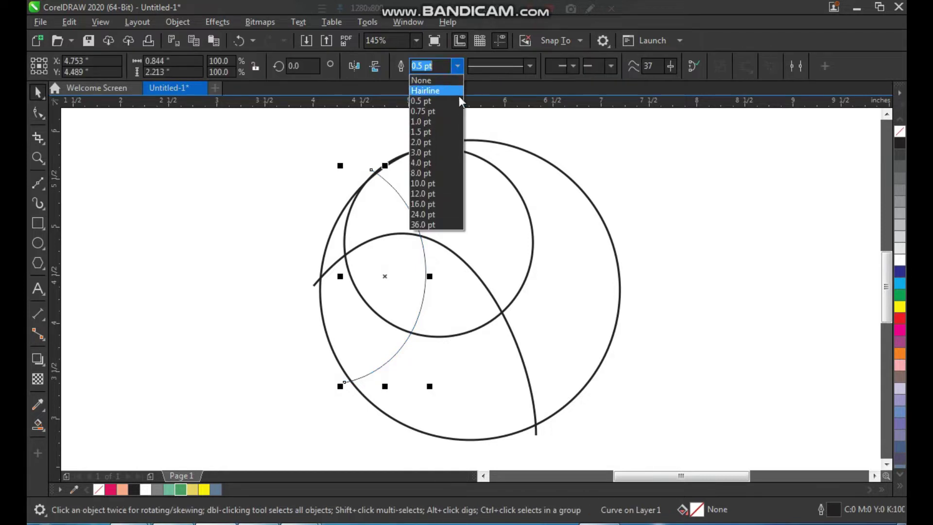
left_click(454, 131)
left_click(656, 195)
- Duplicate the long arched curve with a slight offset up and to the right, leaving a narrow gap between the two
key("F3")
key("F2")
left_click_drag(374, 173, 632, 390)
left_click(631, 291)
mouse_move(605, 130)
left_mouse_down()
mouse_move(429, 385)
mouse_move(336, 446)
left_mouse_up()
key("F2")
left_click_drag(385, 232, 497, 437)
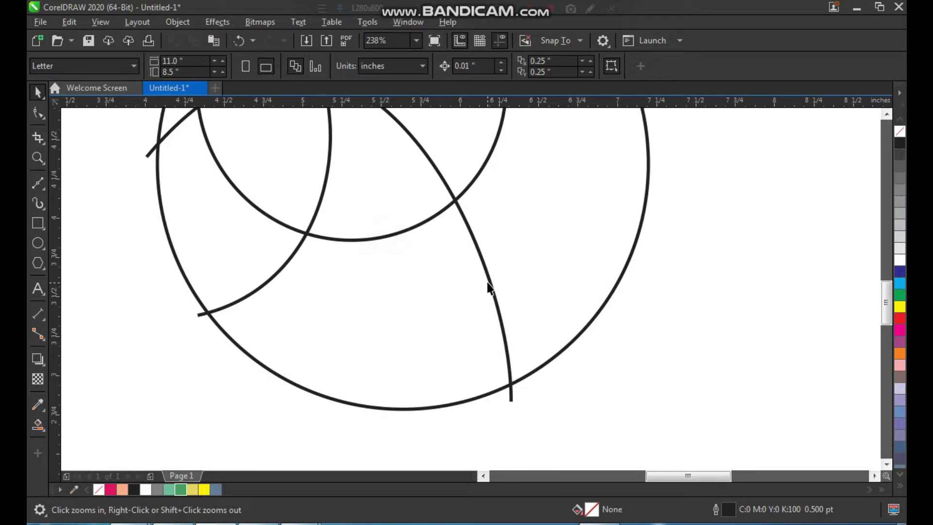
key("space")
left_click_drag(489, 278, 500, 271)
right_click(500, 271)
left_click(674, 310)
- Smart Fill the right crescent, the two lower body regions and the two upper-left beak regions with blue-gray
key("F3")
key("F2")
left_click_drag(237, 386, 641, 121)
left_click(647, 282)
left_click(37, 425)
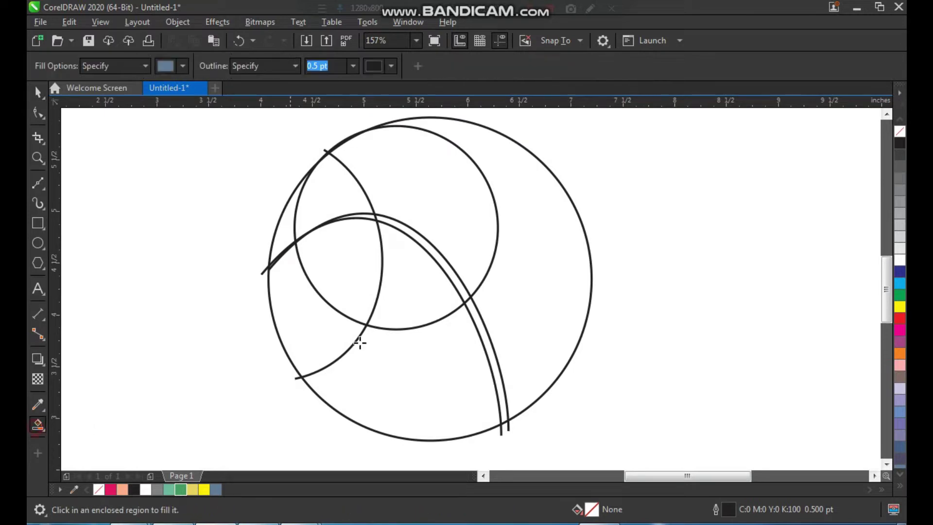
left_click(528, 277)
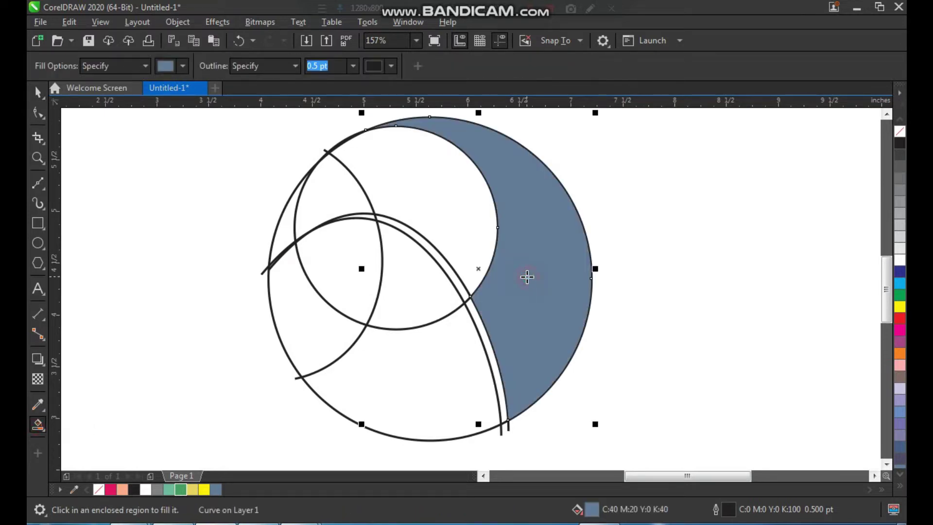
left_click(432, 377)
left_click(419, 295)
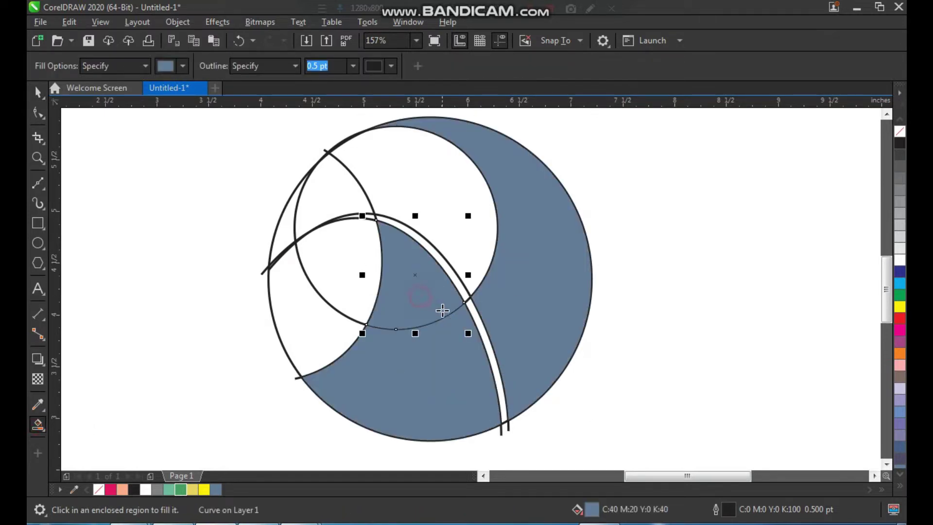
left_click(286, 233)
left_click(324, 205)
- Select all five blue-gray filled pieces and move them together to the right, clear of the construction lines
key("space")
left_click(235, 234)
left_click(289, 229)
left_click(320, 213, "shift")
left_click(423, 303, "shift")
left_click(431, 391, "shift")
left_click(539, 341, "shift")
left_click_drag(395, 401, 741, 409)
- Delete the construction circles and curves, and move the filled pieces back to where they stood
scroll(492, 301, "down", 2)
left_click_drag(350, 183, 540, 379)
key("Delete")
left_click_drag(510, 191, 708, 396)
left_click_drag(688, 328, 505, 325)
left_click(591, 296)
- Weld the two lower body pieces into one shape
key("F2")
left_click_drag(347, 203, 552, 399)
left_click(455, 306)
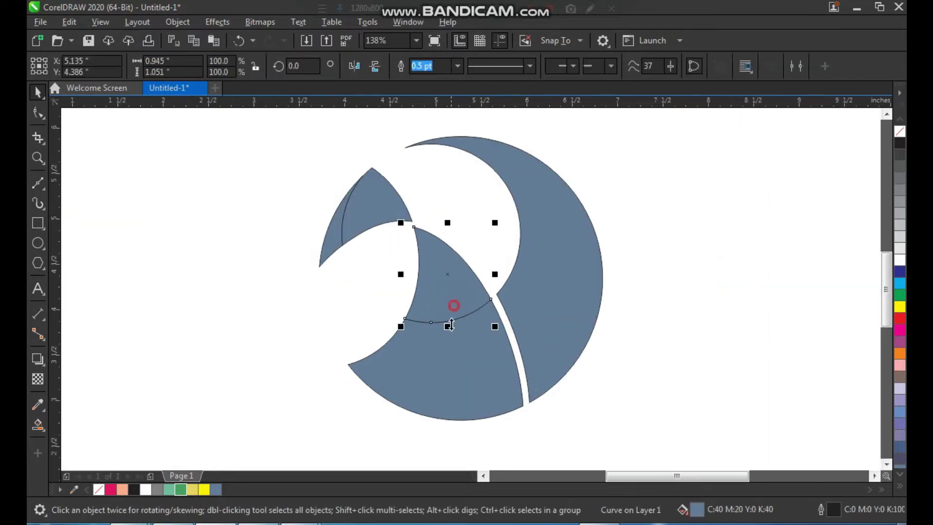
left_click(451, 341, "shift")
left_click(427, 66)
- Weld the two upper-left beak pieces into a single shape
left_click(461, 212)
mouse_move(390, 202)
left_mouse_down()
mouse_move(404, 199)
mouse_move(390, 202)
left_mouse_up()
left_click(326, 244, "shift")
left_click(429, 66)
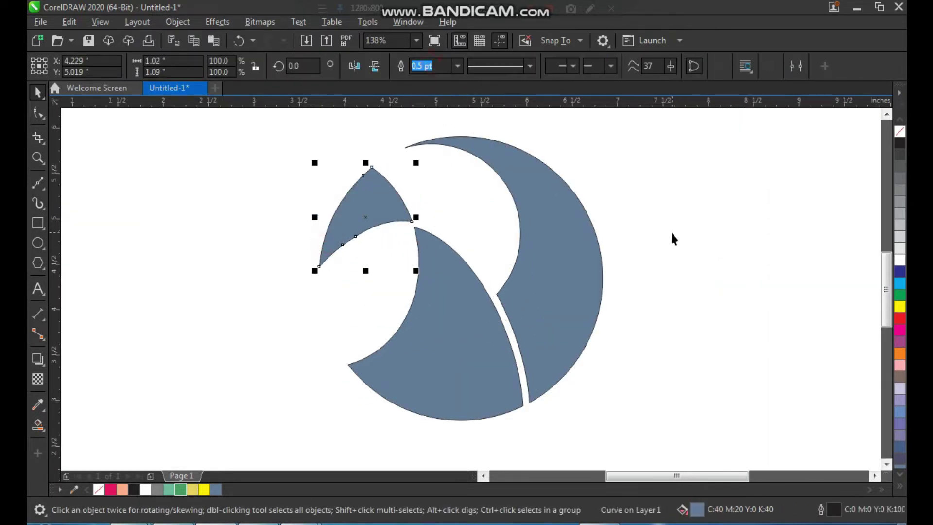
left_click(670, 233)
- Draw a small circle for the eye inside the white head area and adjust its position slightly up and left
key("F2")
left_click_drag(398, 139, 522, 263)
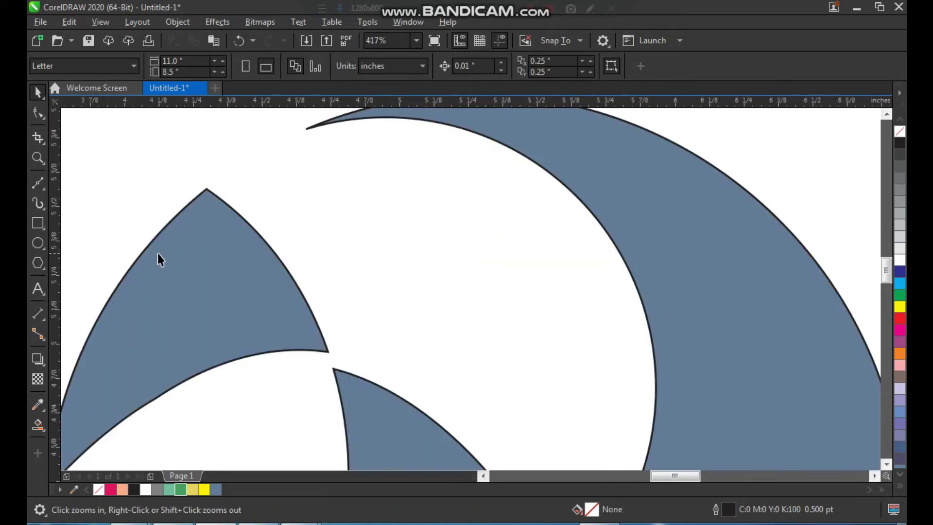
left_click(39, 243)
left_click_drag(384, 197, 512, 324)
key("space")
left_click_drag(450, 261, 431, 251)
- Select the whole bird head, including the eye circle, and fill every shape with black
key("F2")
scroll(368, 251, "down", 4)
left_click_drag(274, 182, 573, 431)
key("space")
left_click_drag(636, 139, 418, 351)
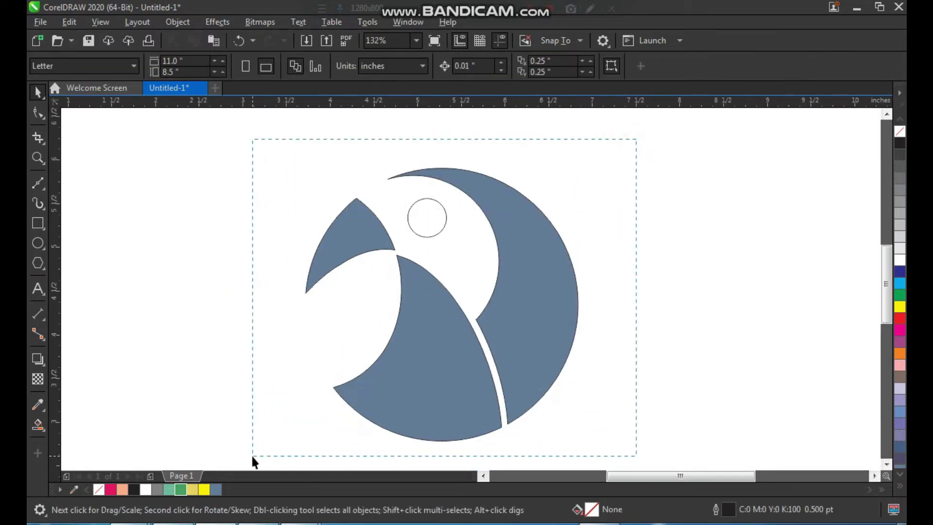
left_click_drag(252, 459, 252, 459)
key("shift+F2")
left_click(900, 144)
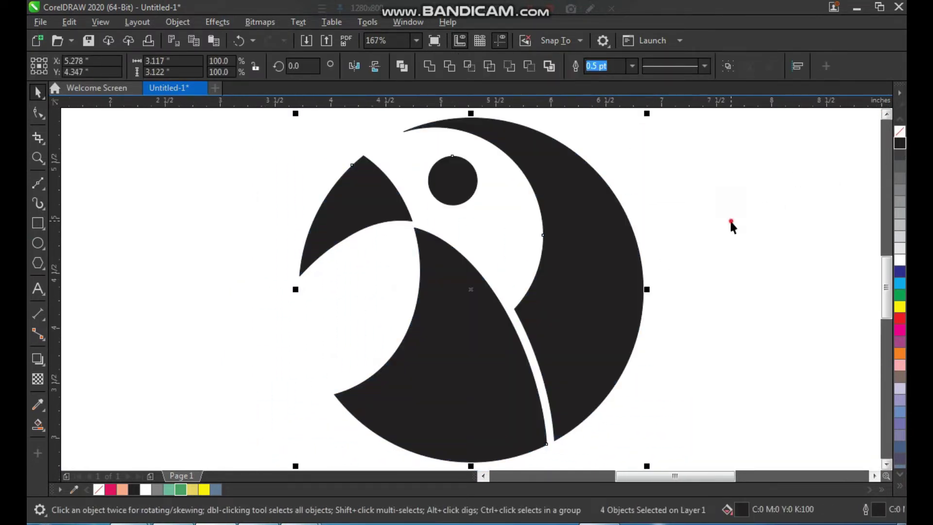
left_click(728, 222)
scroll(356, 284, "down", 3)
key("z")
left_click_drag(296, 167, 564, 398)
left_click_drag(631, 136, 265, 437)
left_click(475, 362)
left_click_drag(478, 359, 479, 360)
key("ctrl+z")
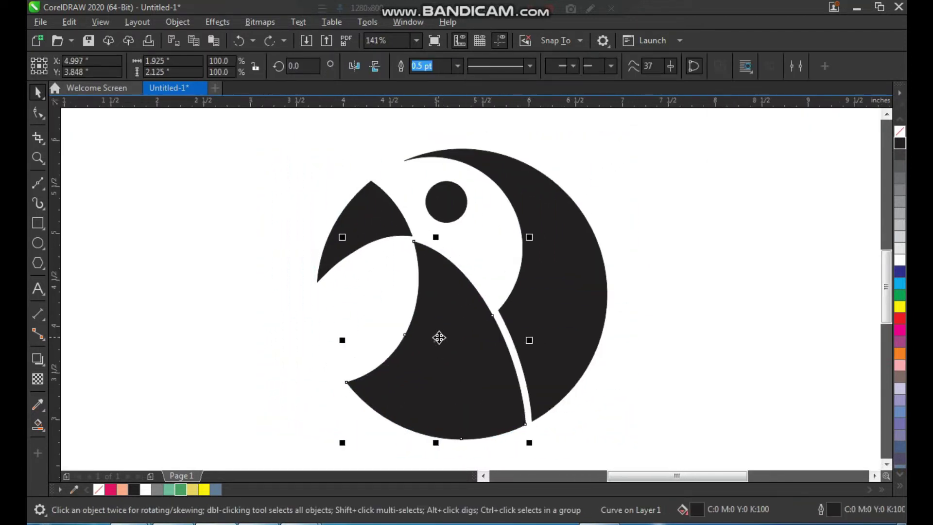
scroll(435, 333, "down", 3)
key("F2")
left_click_drag(375, 226, 593, 406)
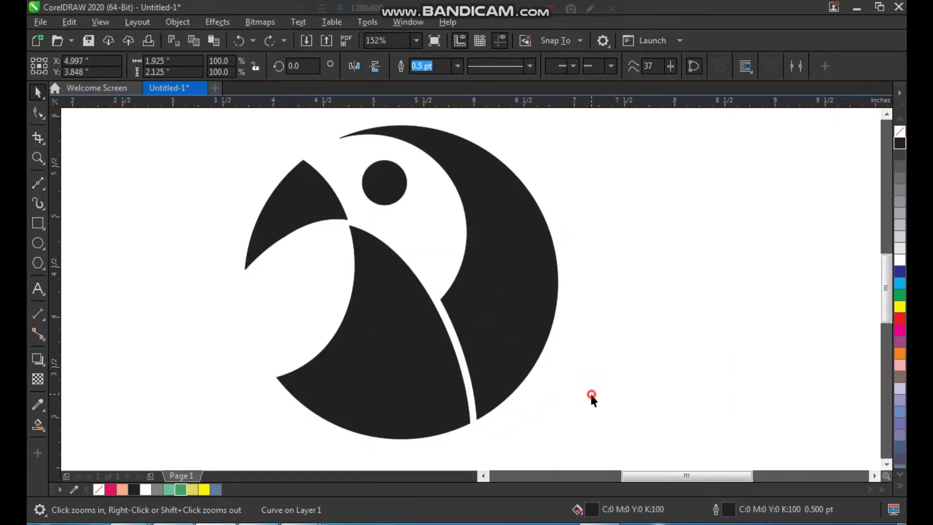
left_click(590, 392)
key("F7")
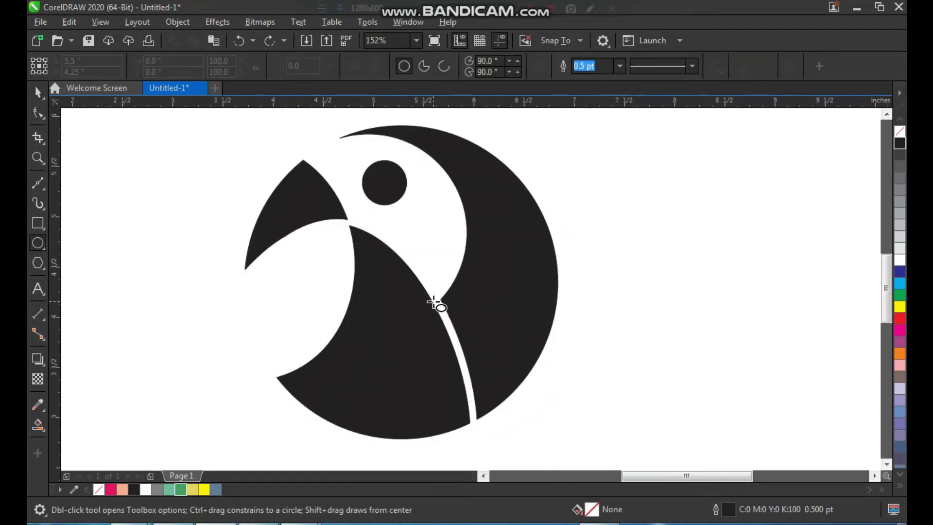
key("space")
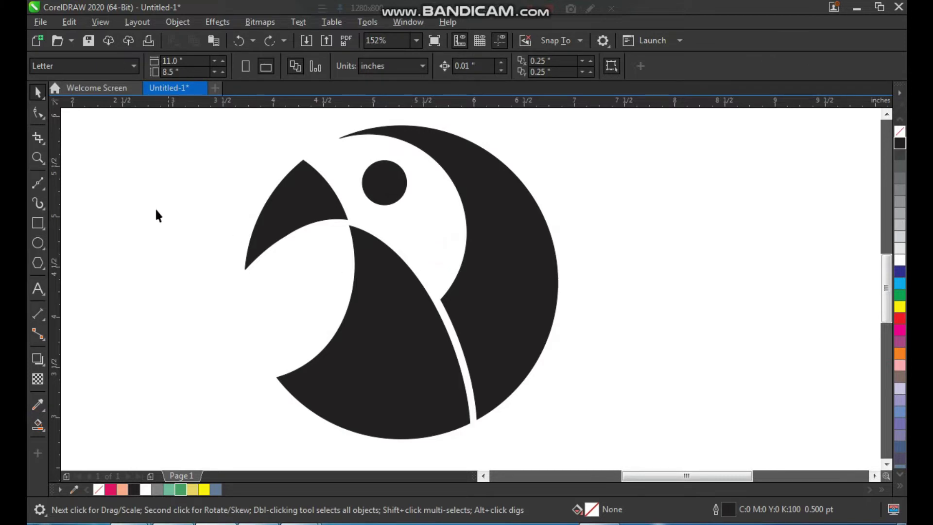
- Draw a straight line from the right crescent's upper tip to the white gap near the bottom and give it a yellow outline
left_click(38, 184)
left_click(337, 137)
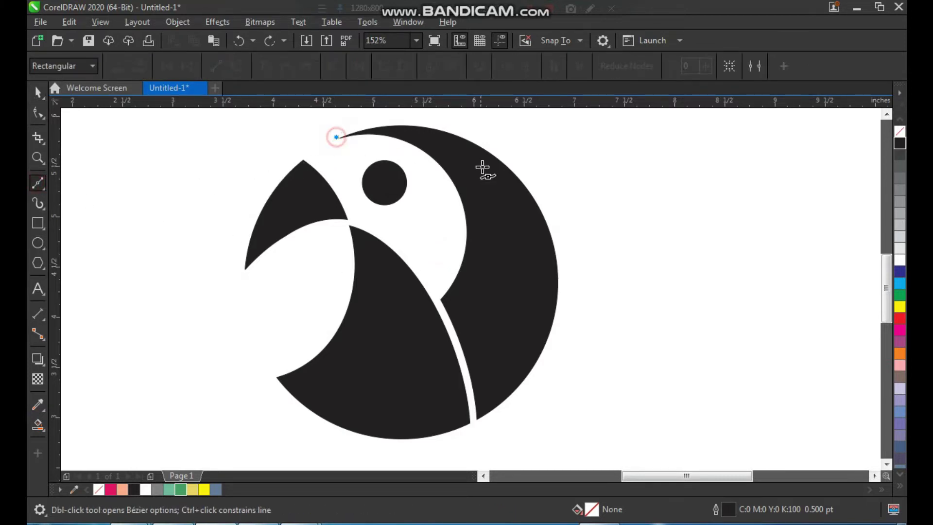
left_click(464, 368)
key("space")
right_click(900, 306)
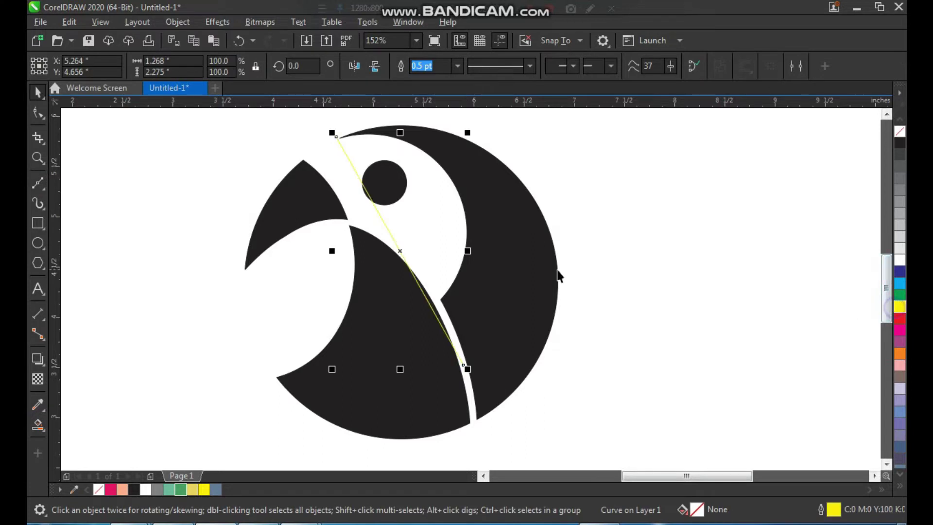
- Convert the yellow line to a curve and bow it outward through the middle of the black crescent
key("F10")
left_click(386, 225)
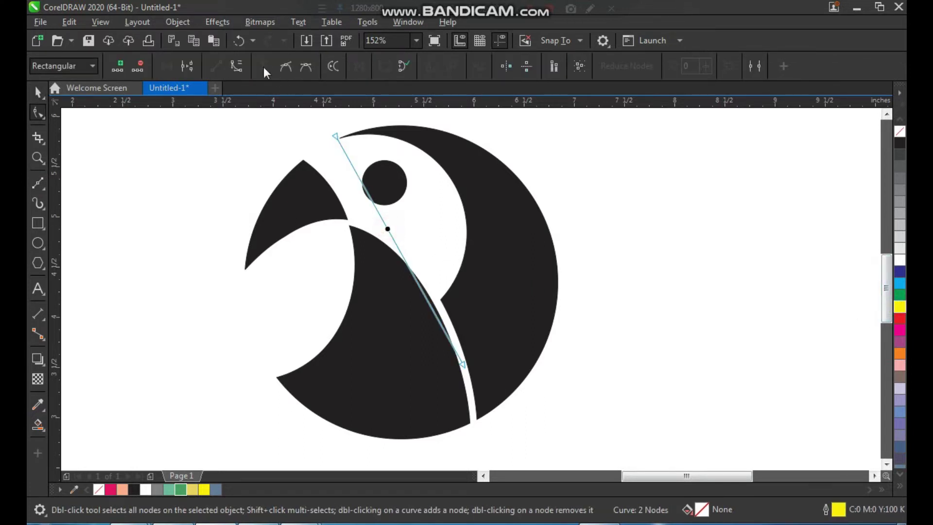
left_click_drag(390, 233, 460, 173)
left_click(336, 138)
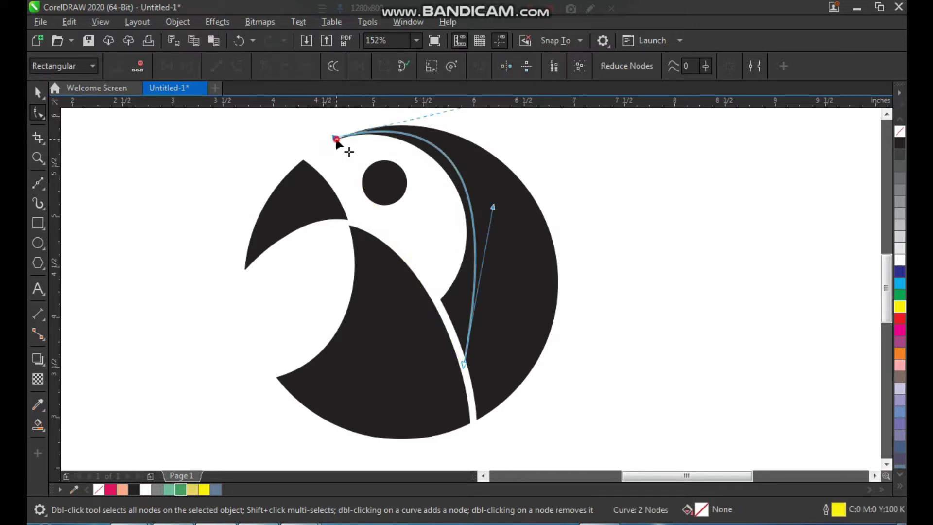
left_click_drag(492, 208, 572, 236)
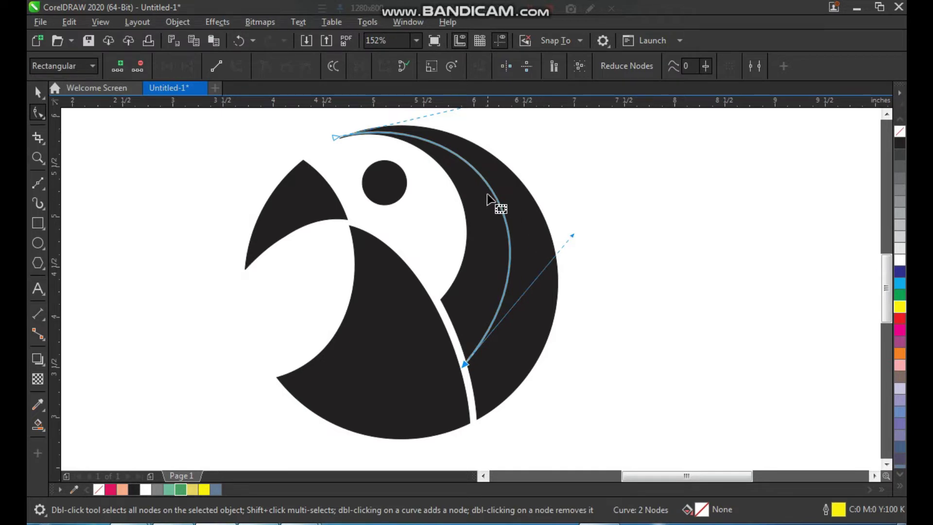
key("space")
key("F2")
left_click_drag(442, 337, 490, 396)
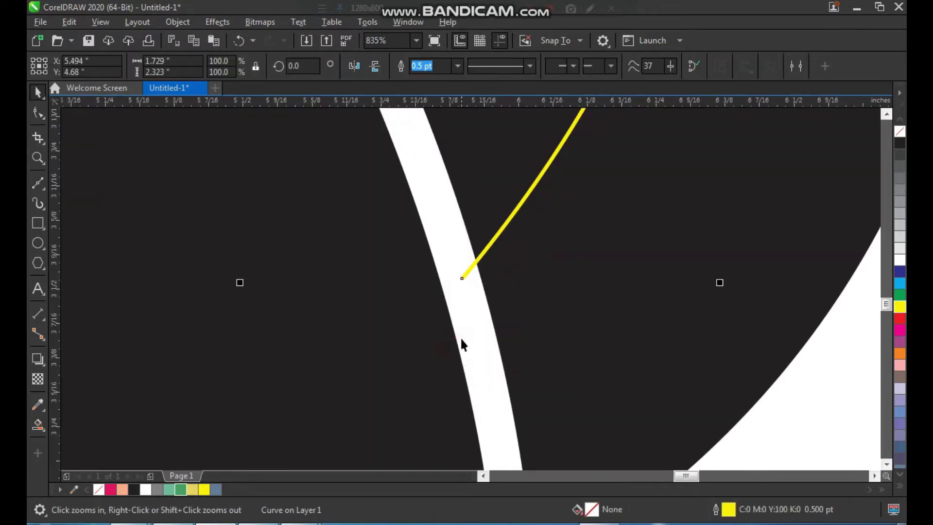
- Move the yellow curve's upper end node slightly down, just beyond the black crescent's upper tip
scroll(451, 291, "down", 4)
key("F2")
left_click_drag(402, 200, 448, 233)
left_click_drag(333, 243, 420, 309)
key("F10")
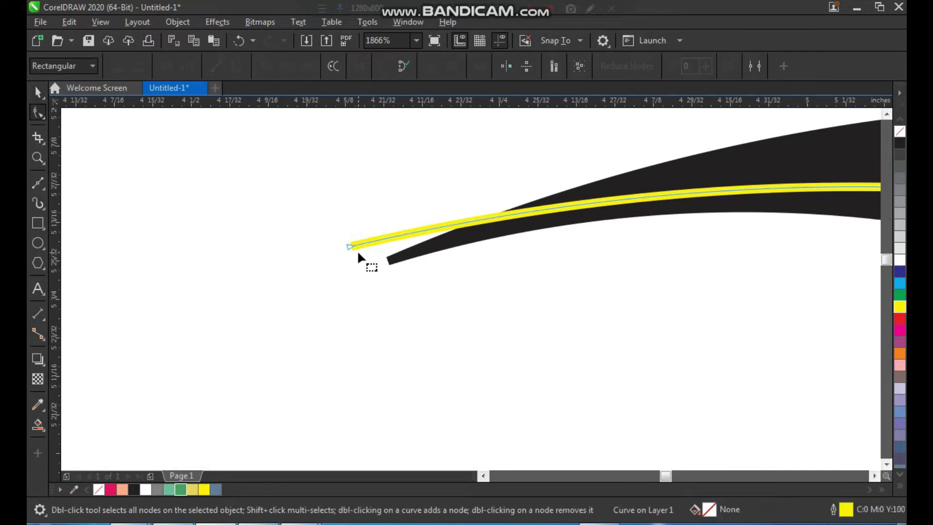
left_click_drag(346, 245, 348, 265)
scroll(335, 272, "down", 1)
scroll(328, 262, "down", 4)
key("F2")
left_click_drag(278, 227, 480, 401)
- Smart-fill the area between the white head and the yellow curve with blue-grey
left_click(614, 250)
key("F2")
left_click_drag(635, 136, 316, 436)
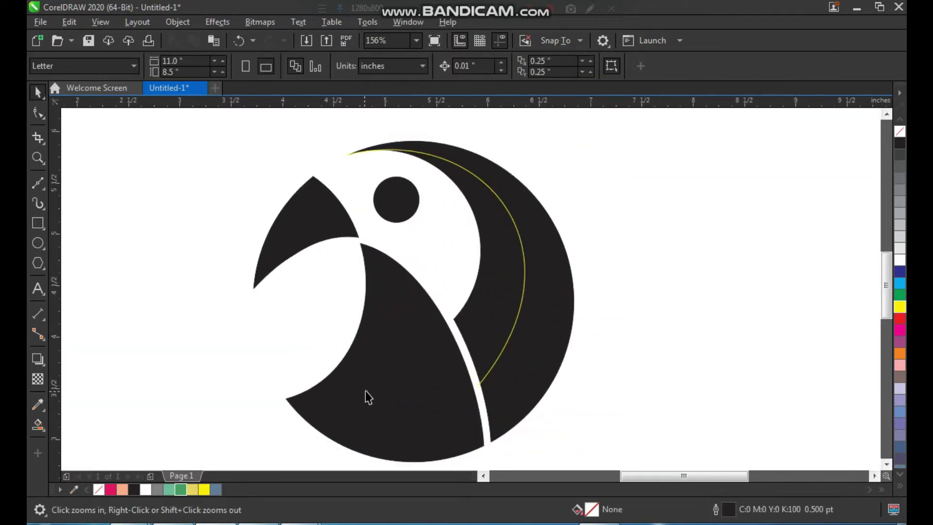
left_click(38, 424)
left_click(498, 311)
key("space")
left_click(620, 335)
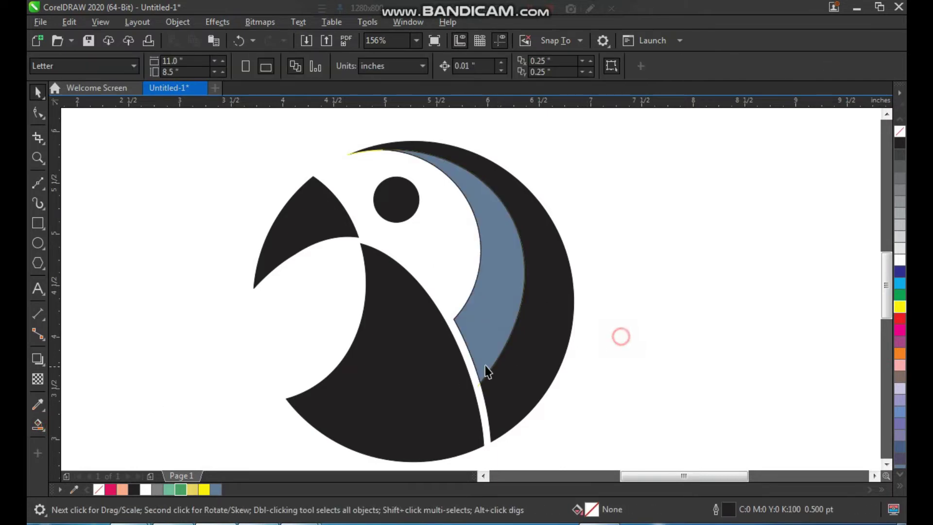
- Delete the yellow curve and remove the outline from the blue-grey inner crescent
key("F2")
left_click_drag(470, 360, 497, 396)
key("space")
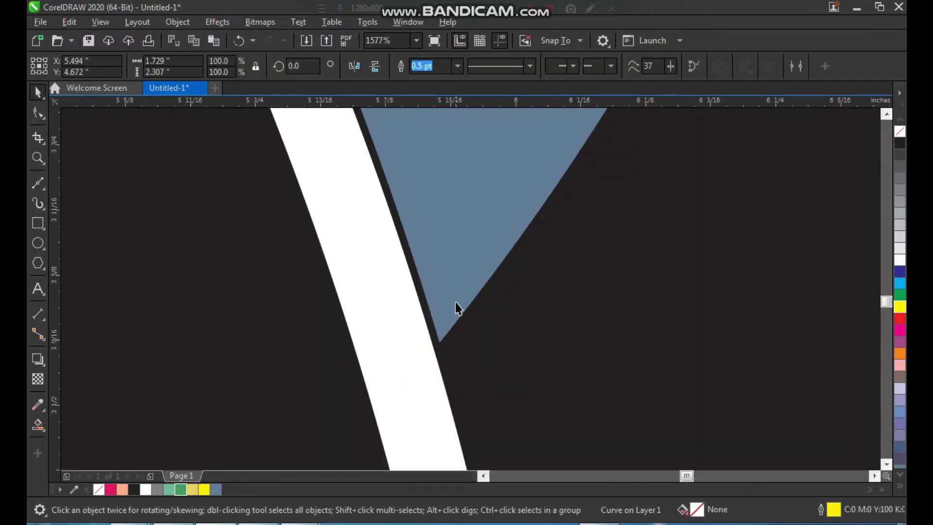
left_click(454, 307)
scroll(453, 329, "down", 3)
scroll(453, 328, "down", 2)
key("F2")
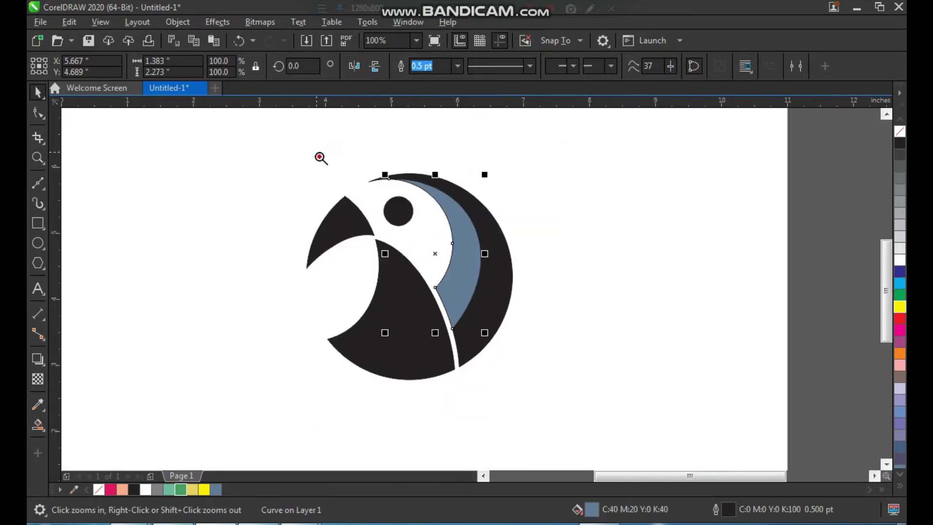
left_click_drag(319, 152, 571, 391)
right_click(899, 132)
left_click(743, 189)
- Give the lower body shape a vertical fountain fill running from pink #E01360 at the top to peach at the bottom
scroll(378, 238, "down", 1)
key("F2")
left_click_drag(299, 169, 558, 381)
left_click_drag(625, 135, 276, 420)
key("space")
left_click(444, 343)
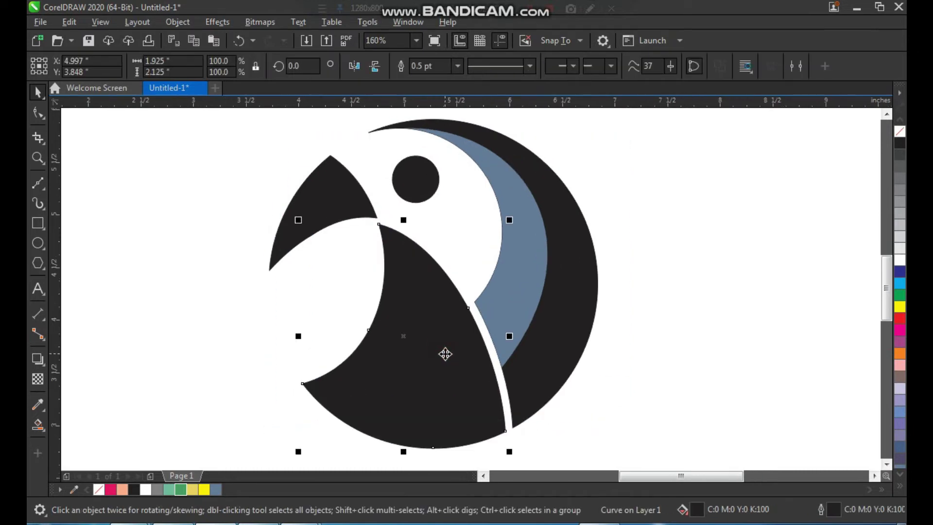
left_click_drag(111, 490, 433, 381)
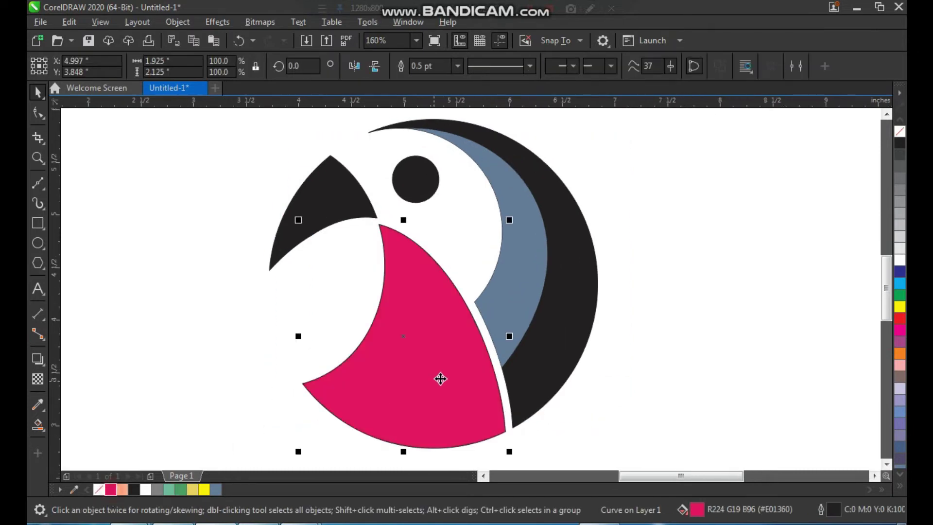
left_click(38, 429)
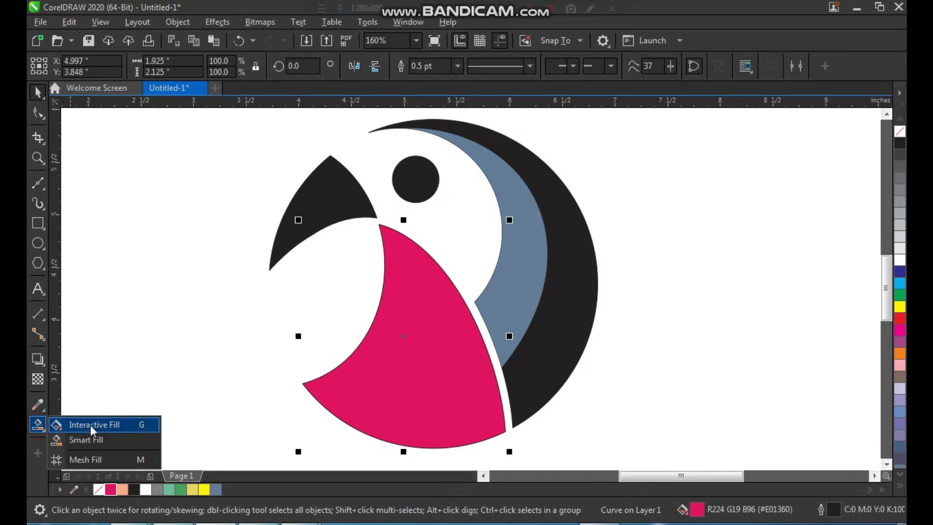
left_click(91, 424)
left_click_drag(423, 288, 423, 409)
left_click_drag(126, 491, 423, 409)
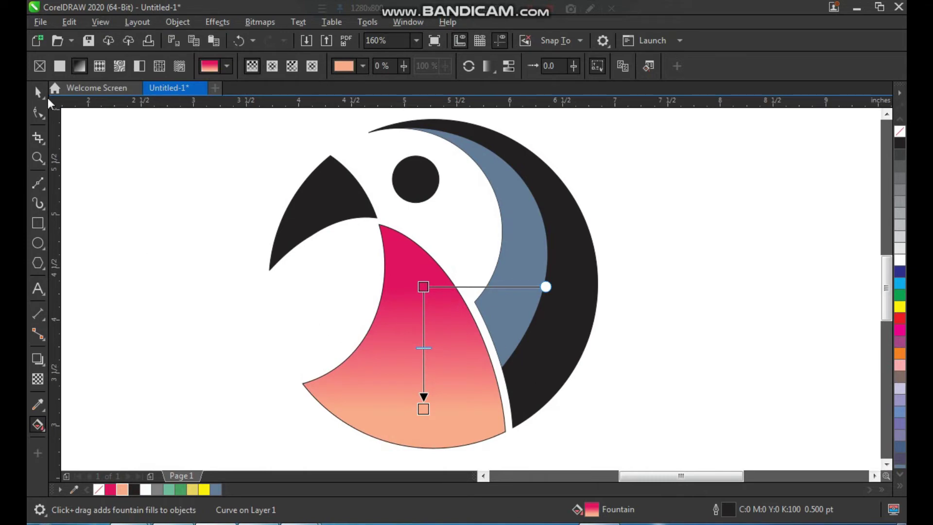
- Remove the outline from the pink-to-peach body shape
left_click(38, 92)
left_click(413, 312)
right_click(899, 131)
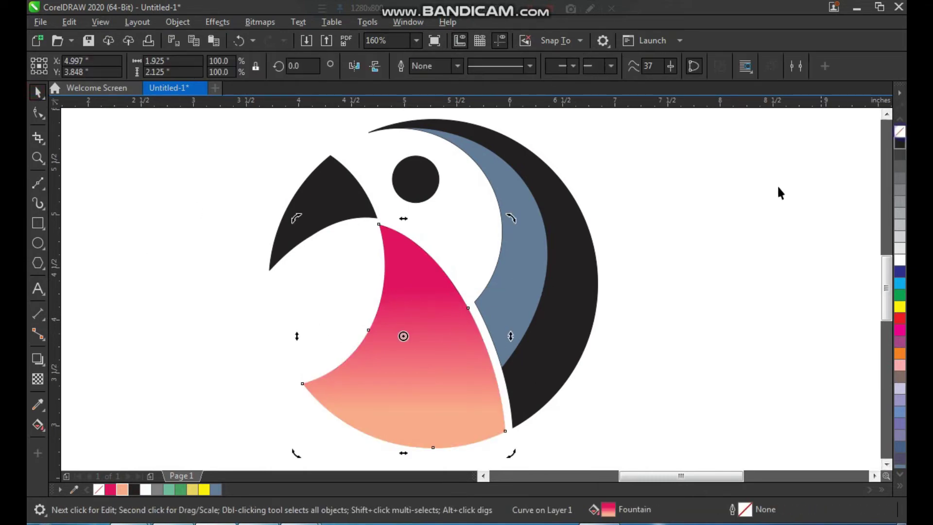
left_click(758, 195)
- Fill the large outer black crescent with light green #70BD9B
scroll(370, 297, "down", 1)
key("F2")
mouse_move(326, 185)
left_mouse_down()
mouse_move(360, 235)
mouse_move(547, 384)
left_mouse_up()
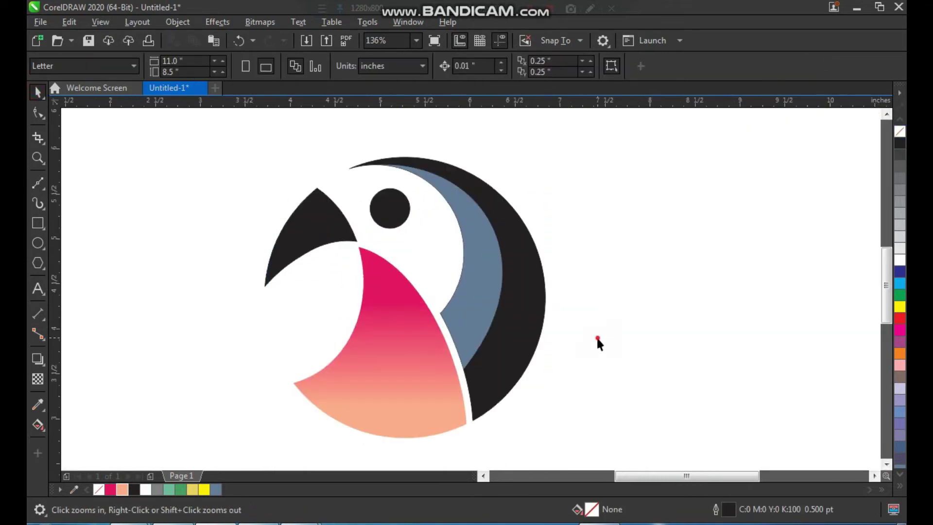
left_click(529, 322)
key("F2")
left_click_drag(583, 158, 371, 445)
left_click(648, 260)
left_click(529, 292)
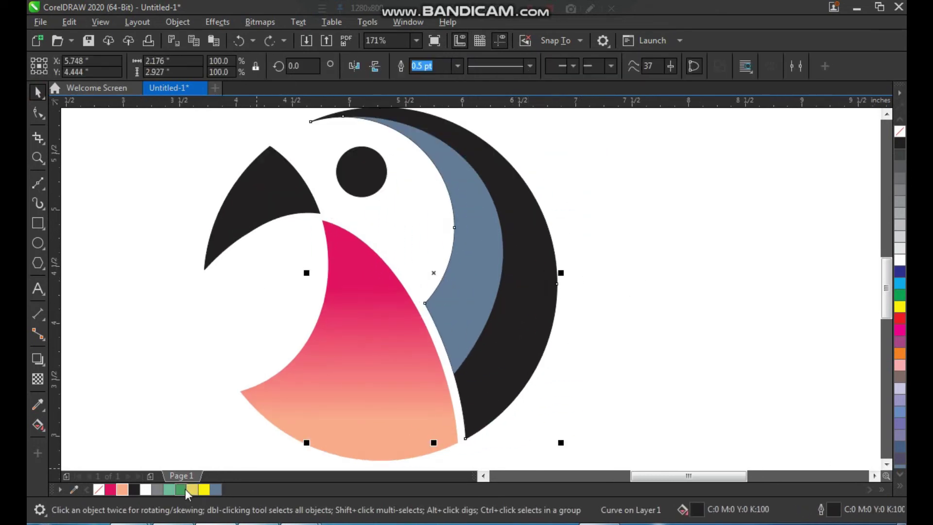
left_click(170, 490)
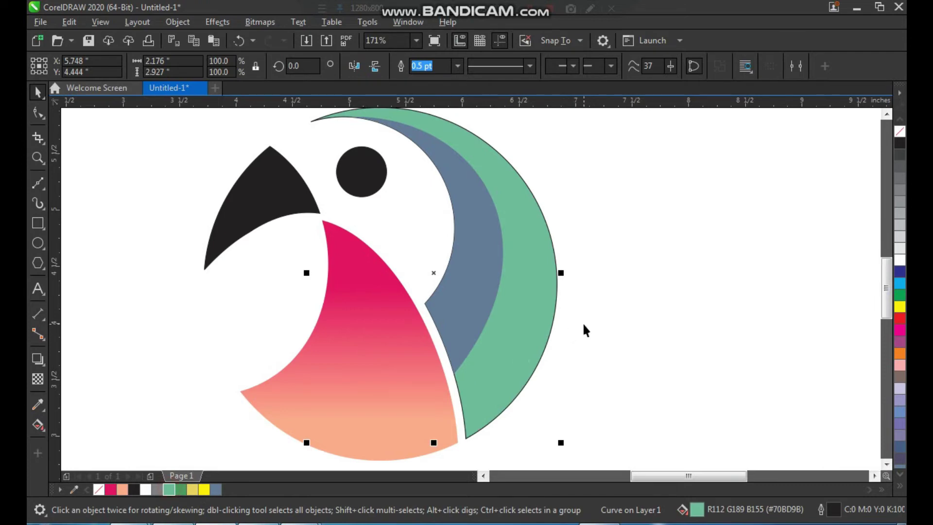
left_click(583, 324)
- Recolor the blue-grey inner crescent with darker green #4AA063
left_click(478, 313)
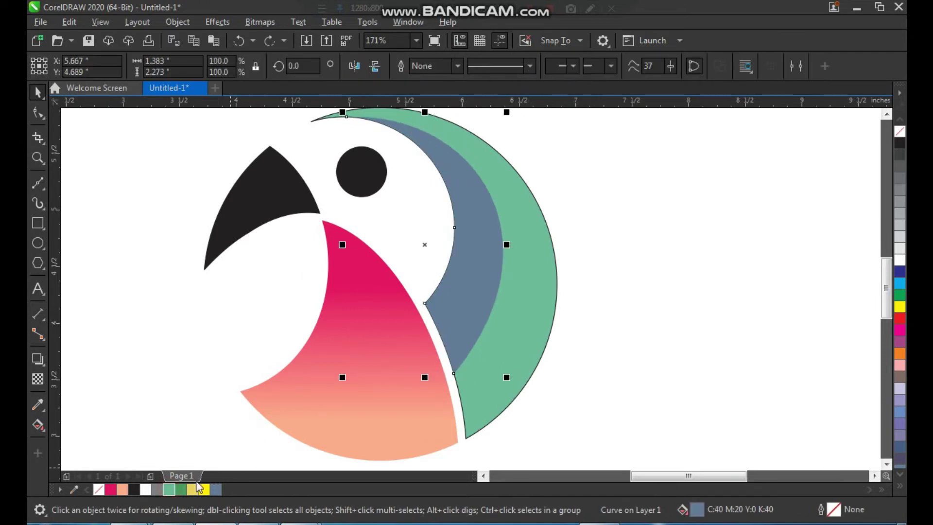
left_click(180, 489)
left_click(581, 287)
scroll(440, 326, "down", 2)
key("F2")
left_click_drag(362, 204, 533, 380)
key("space")
- Apply a fountain transparency to the dark green crescent so it fades out toward its lower end
left_click(484, 302)
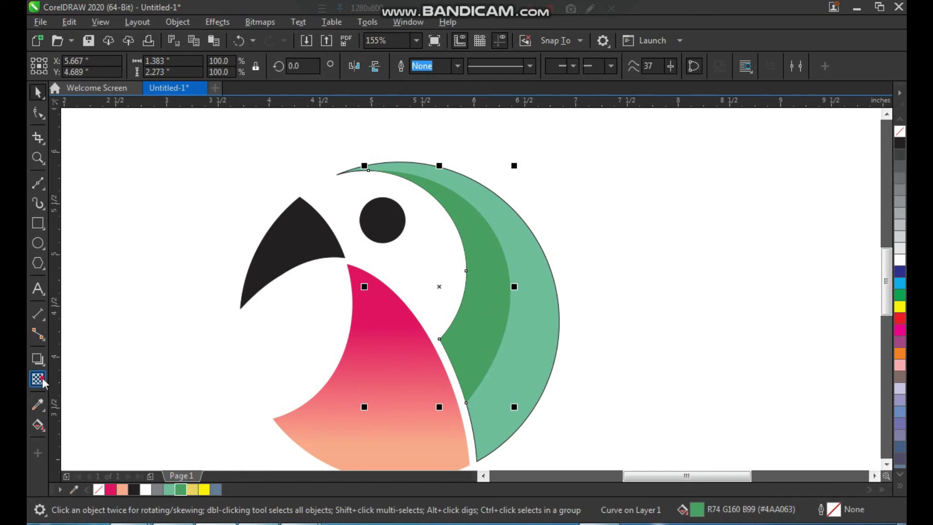
left_click(39, 380)
left_click_drag(464, 220, 496, 331)
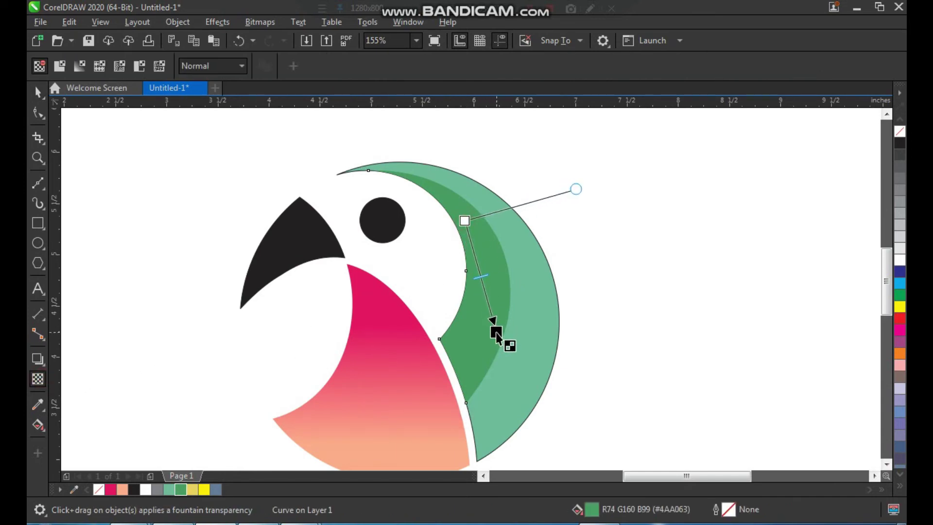
key("space")
left_click(600, 293)
- Remove the outline from the light green outer crescent
left_click(523, 266)
right_click(900, 133)
left_click(564, 248)
key("F3")
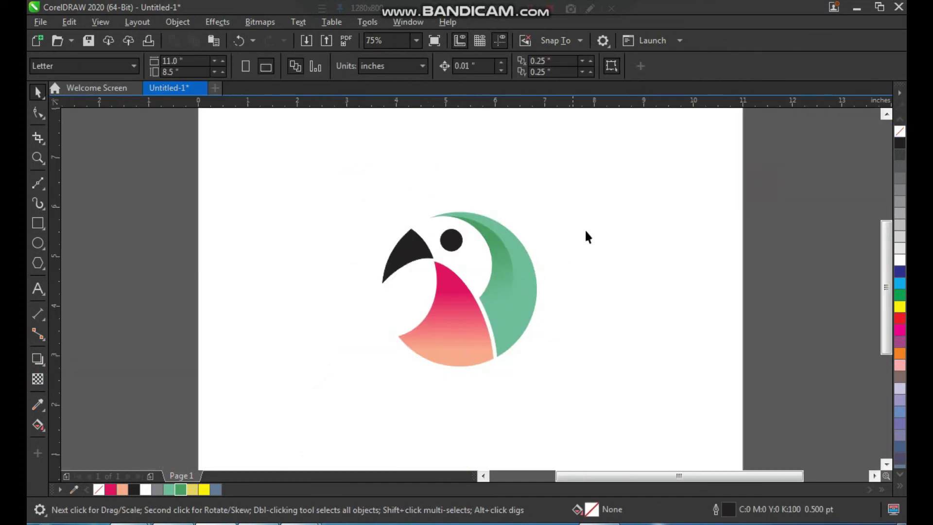
- Group all the bird shapes and move the group slightly up and to the right
left_click_drag(451, 334, 366, 392)
key("ctrl+g")
left_click_drag(451, 333, 490, 306)
left_click(649, 265)
- Scale the bird group down to 79.6% and reposition it in the upper part of the page
key("z")
left_click_drag(414, 166, 657, 424)
key("space")
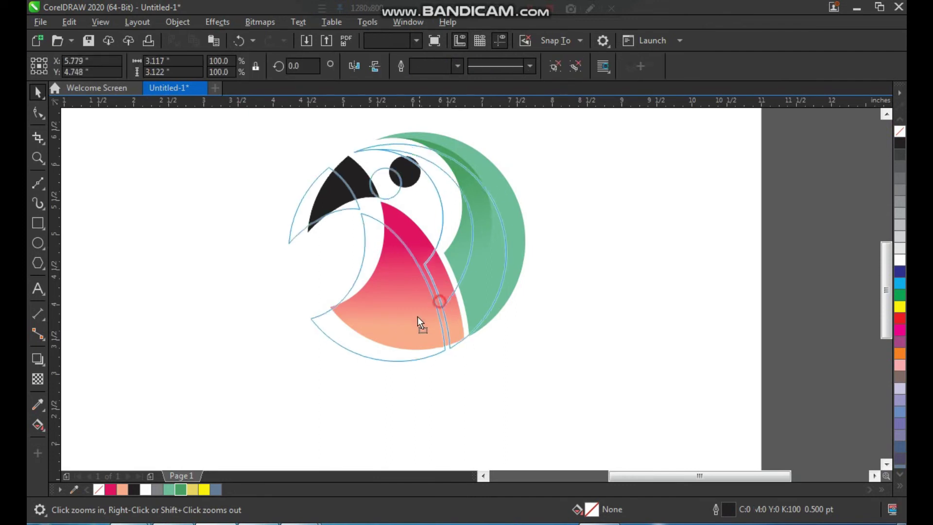
left_click(400, 319)
left_click_drag(399, 319, 413, 319)
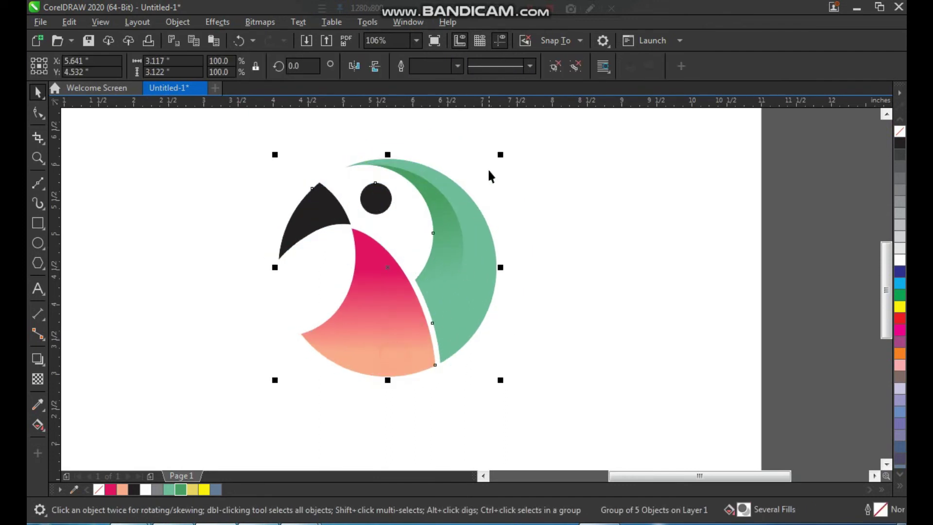
left_click_drag(502, 154, 475, 175)
left_click_drag(427, 278, 436, 264)
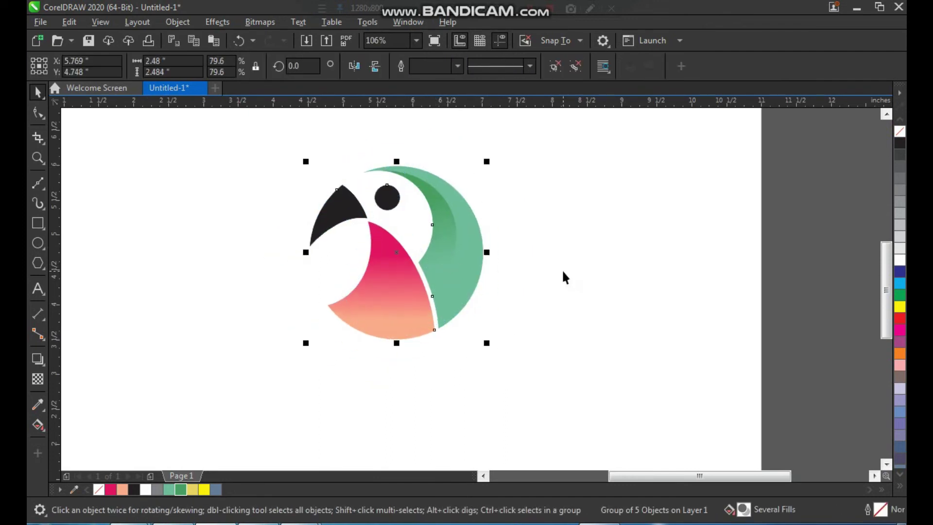
- Add the artistic text "BIRDS LOGO" below the bird
left_click(561, 270)
key("F8")
left_click(362, 402)
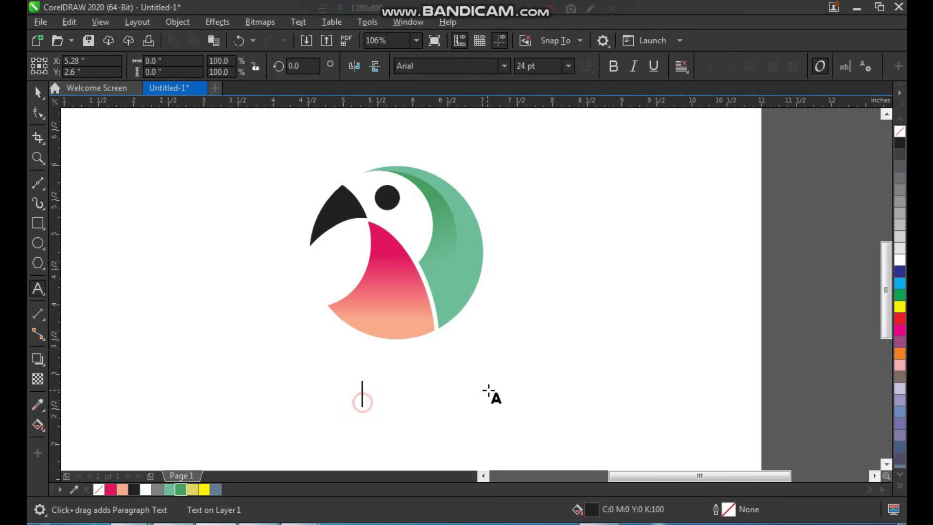
type("Bl")
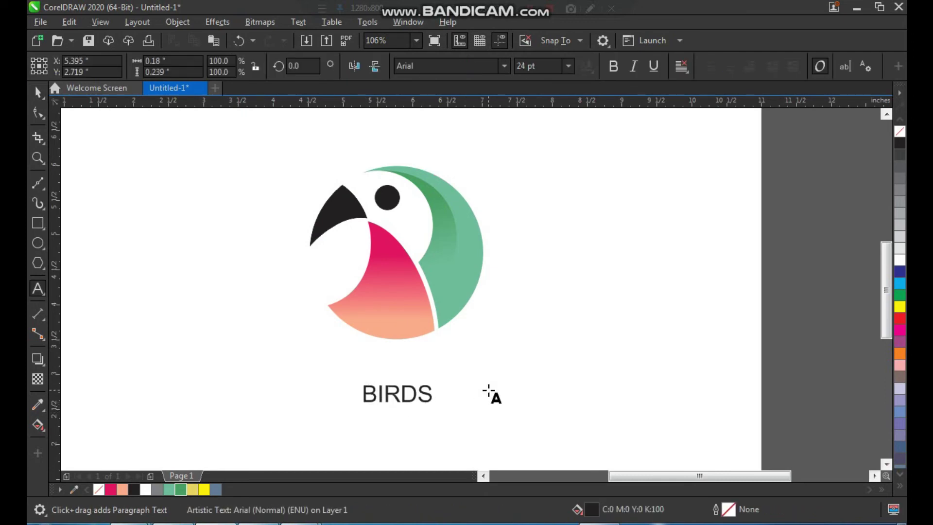
type("RDS LOGO")
key("ctrl+space")
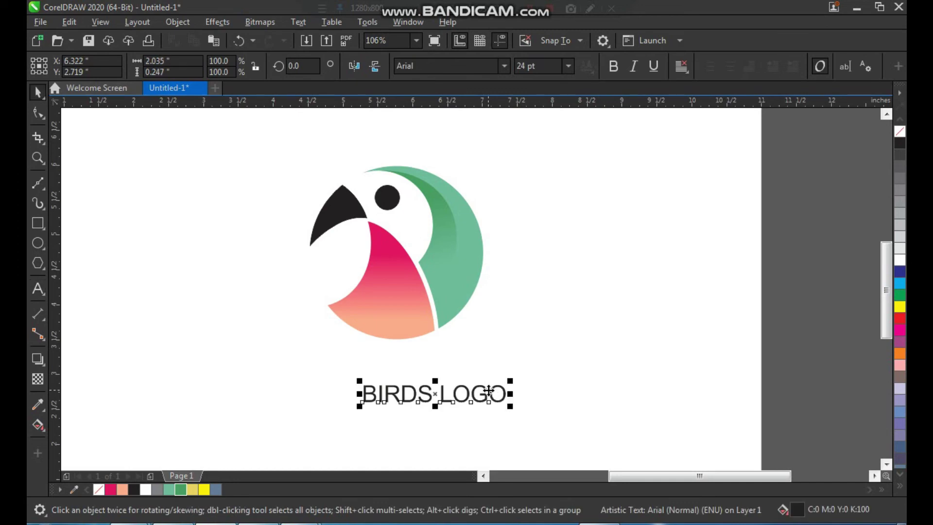
- Set the BIRDS LOGO text to bold Courier New
left_click(505, 69)
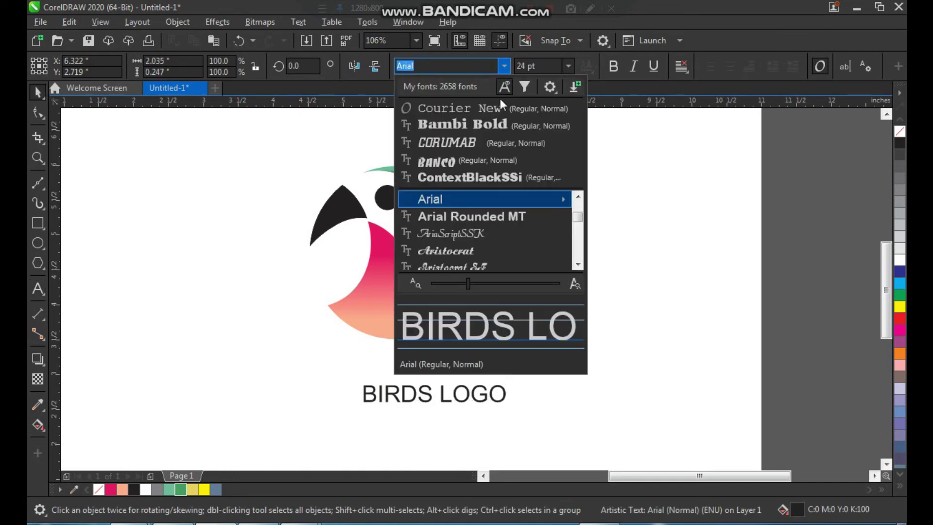
left_click(501, 106)
left_click(611, 66)
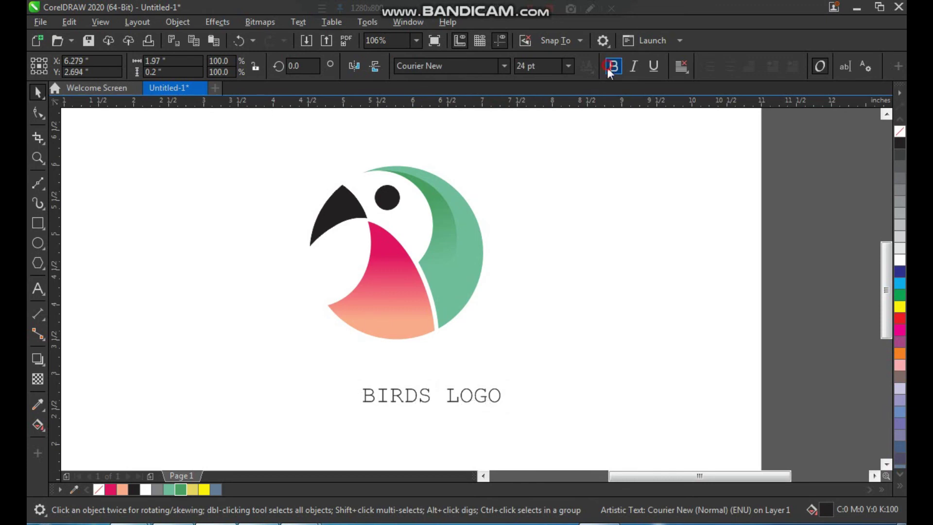
- Enlarge the BIRDS LOGO text to about 34.86 pt and center it directly beneath the bird
left_click_drag(506, 407, 387, 401)
left_click(399, 296, "shift")
key("c")
left_click(540, 279)
- Place a smaller copy of the title, about 14.6 pt, beneath it and change its text to "YOUR SLOGAN HERE"
right_click(478, 401)
key("F8")
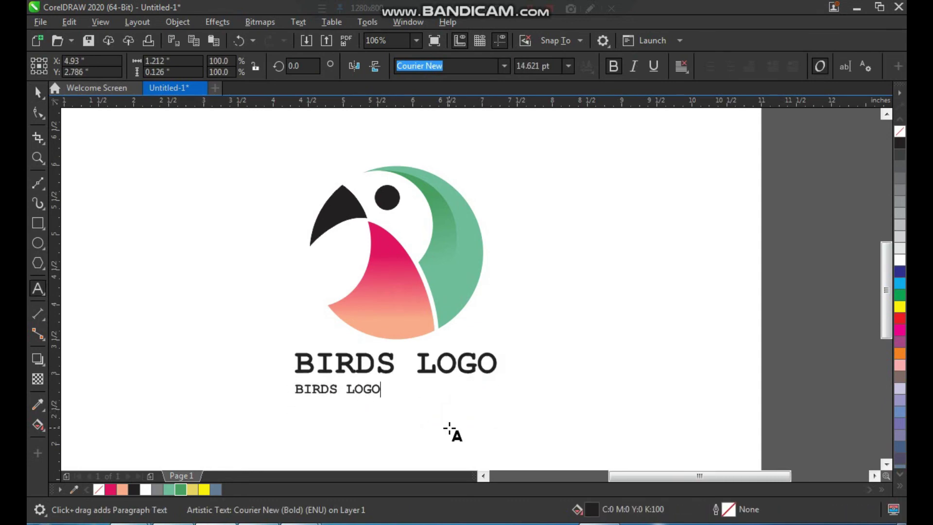
key("ctrl+a")
type("YO")
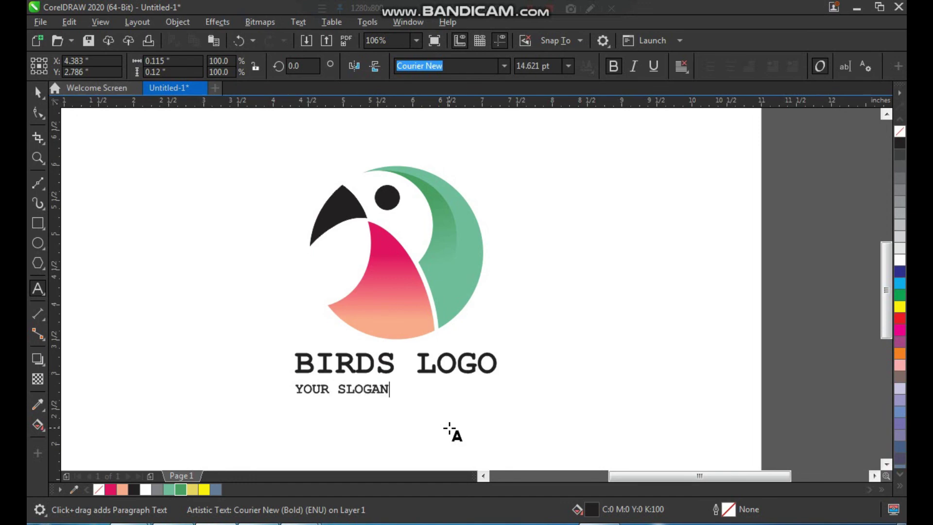
key("ctrl+space")
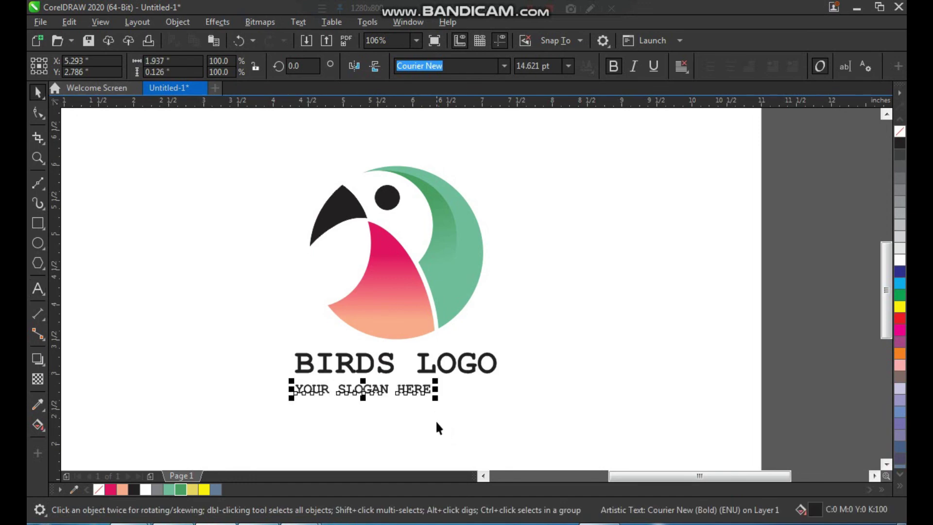
- Widen the slogan's letter spacing to match the title's width and center it under BIRDS LOGO
key("F10")
left_click_drag(439, 403, 516, 413)
key("space")
left_click(491, 372, "shift")
key("c")
left_click(539, 389)
- Move the title and slogan together slightly down, away from the bird
left_click_drag(537, 343, 287, 432)
left_click_drag(392, 373, 392, 378)
left_click(576, 330)
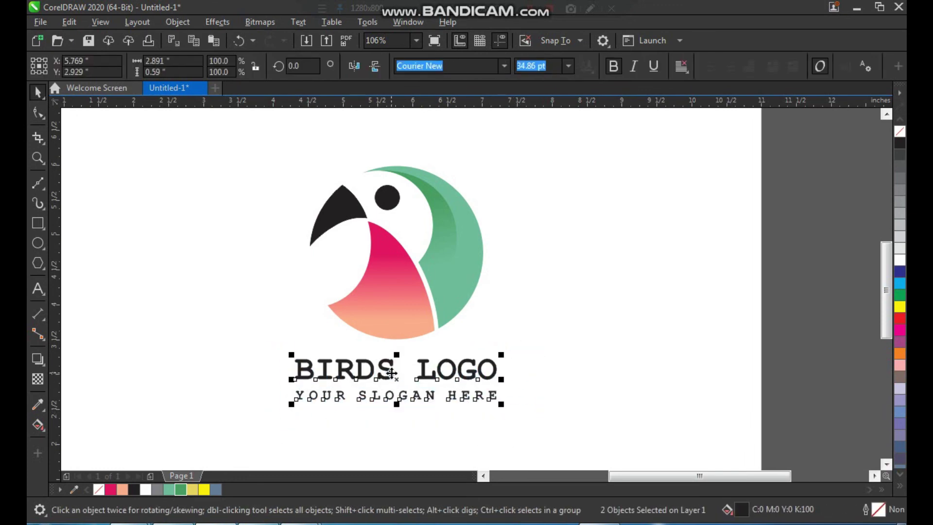
key("F3")
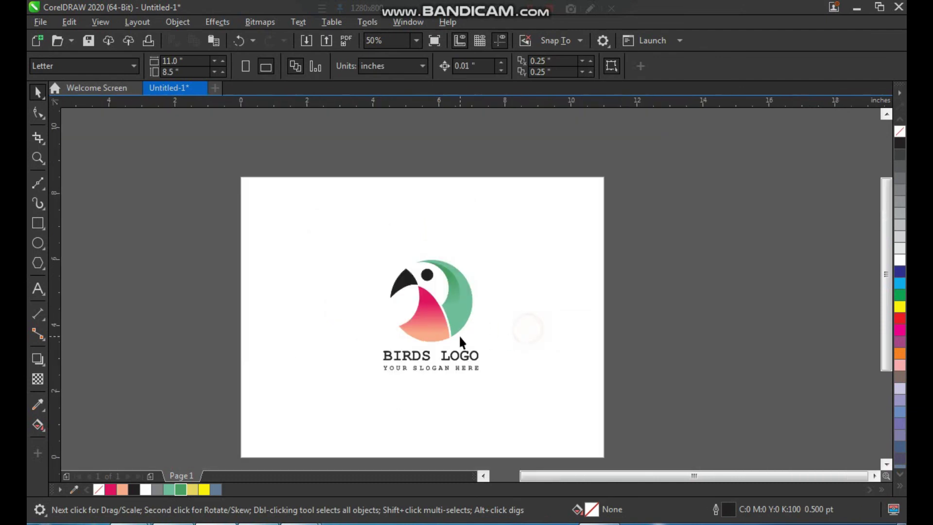
key("z")
left_click_drag(365, 254, 534, 408)
left_click_drag(273, 387, 593, 125)
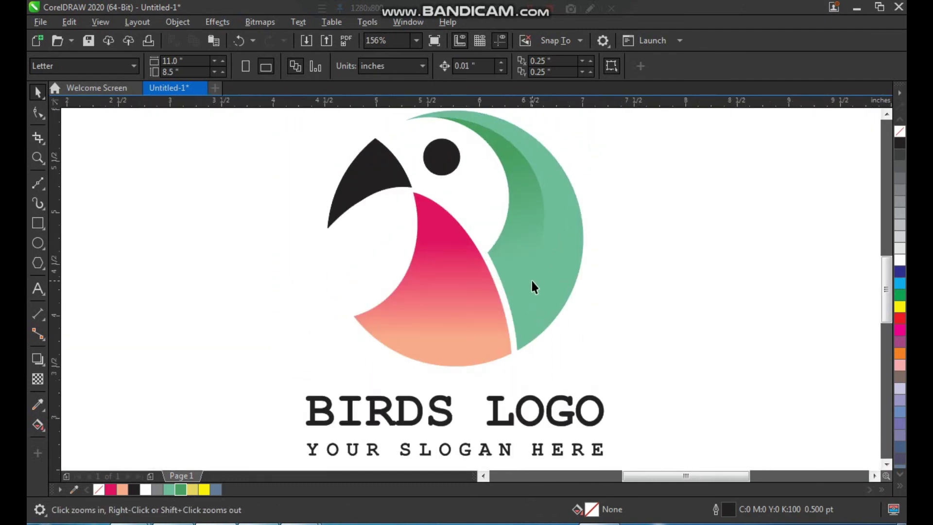